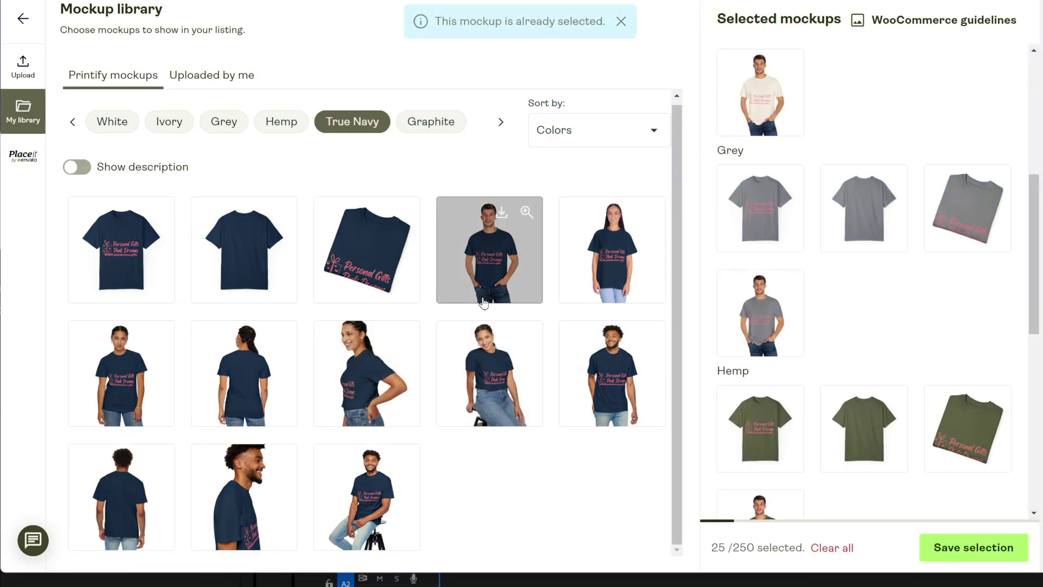
Step: Add front-facing, seated and back-view woman and smiling man model mockups to True Navy, reaching 31 of 250
scroll(842, 345, down, 9)
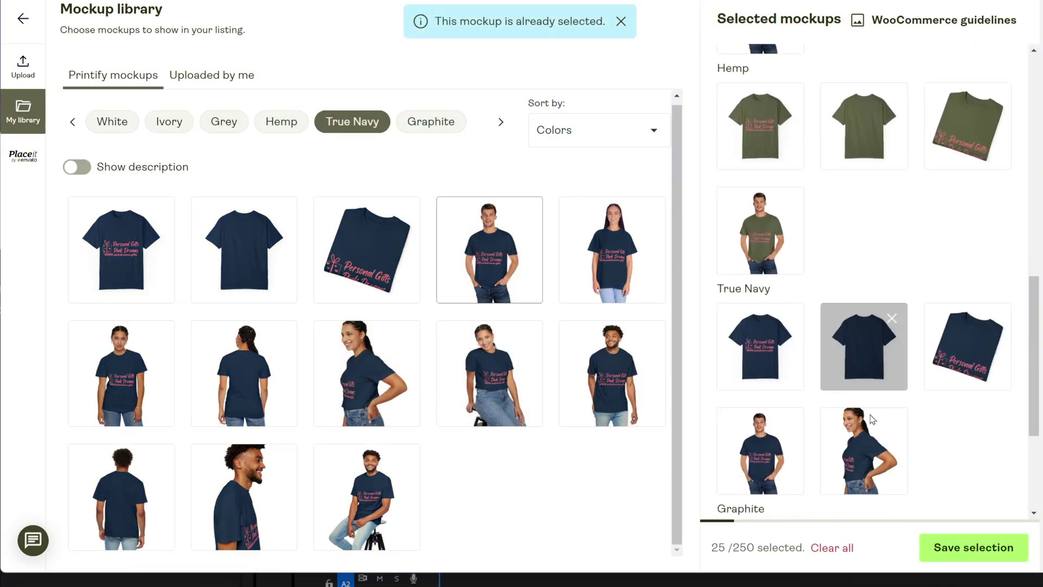
click(612, 250)
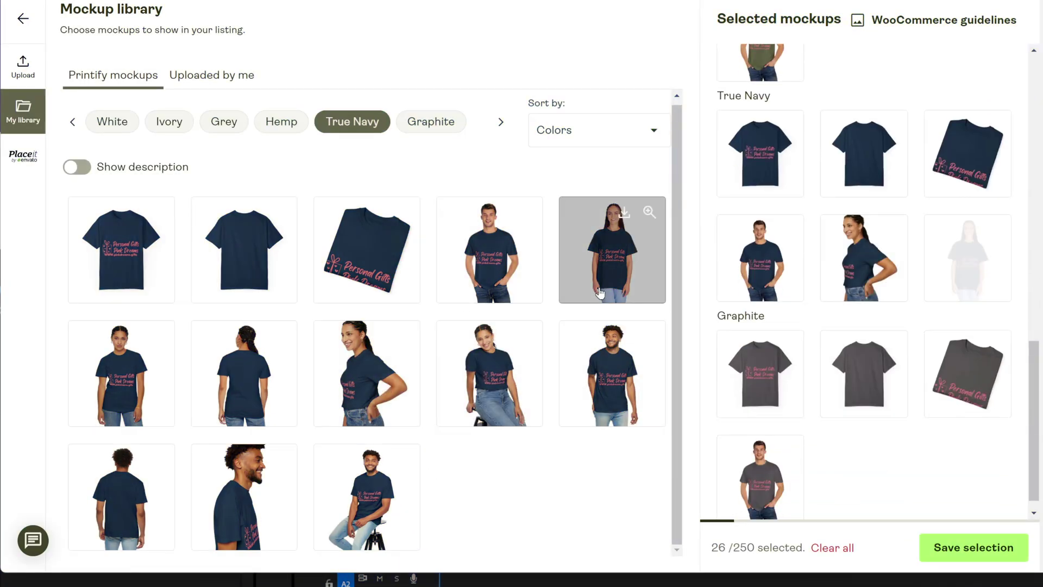
click(356, 387)
click(509, 394)
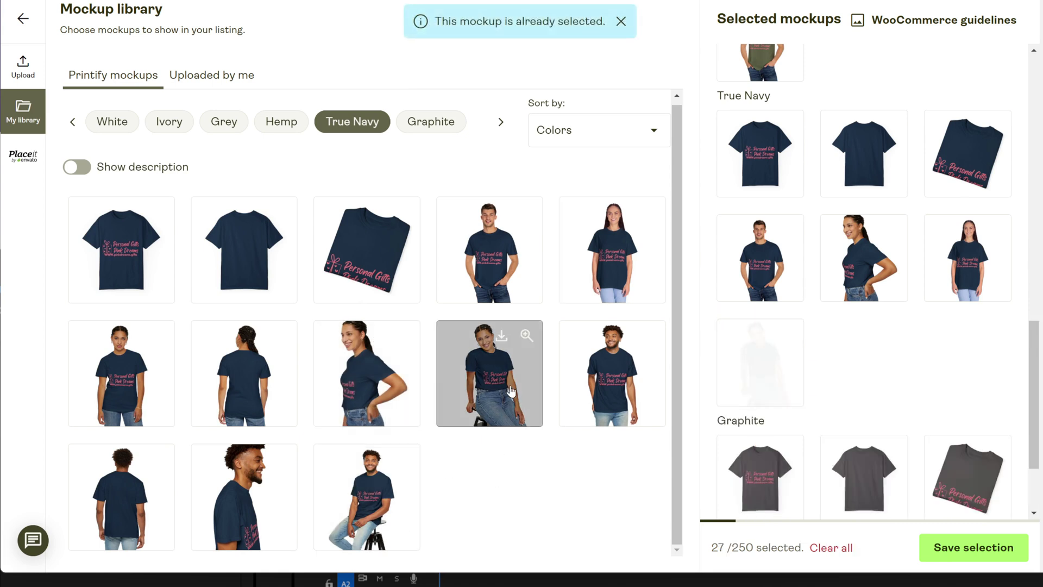
click(592, 407)
click(115, 385)
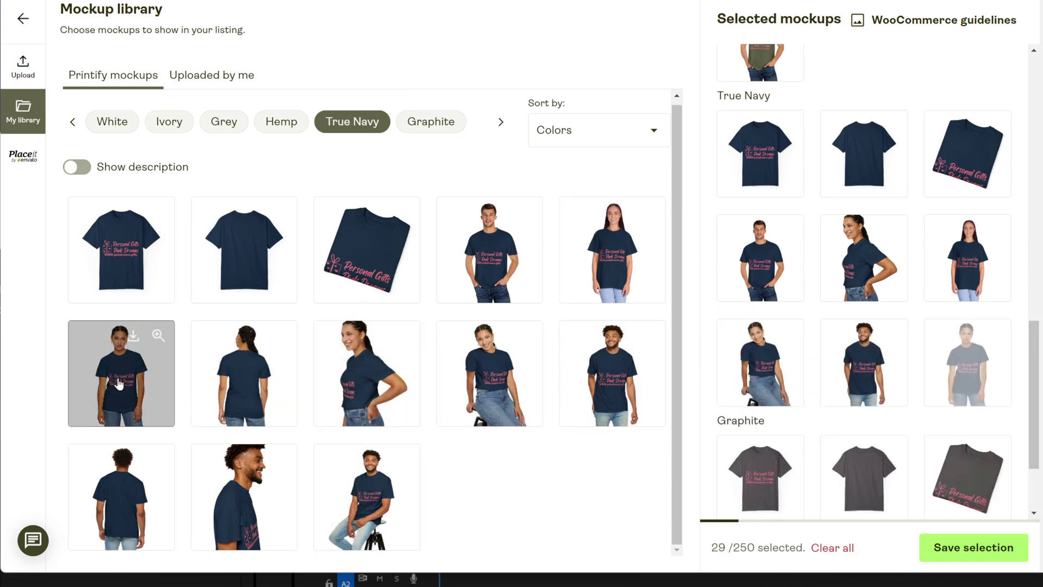
click(250, 394)
click(280, 499)
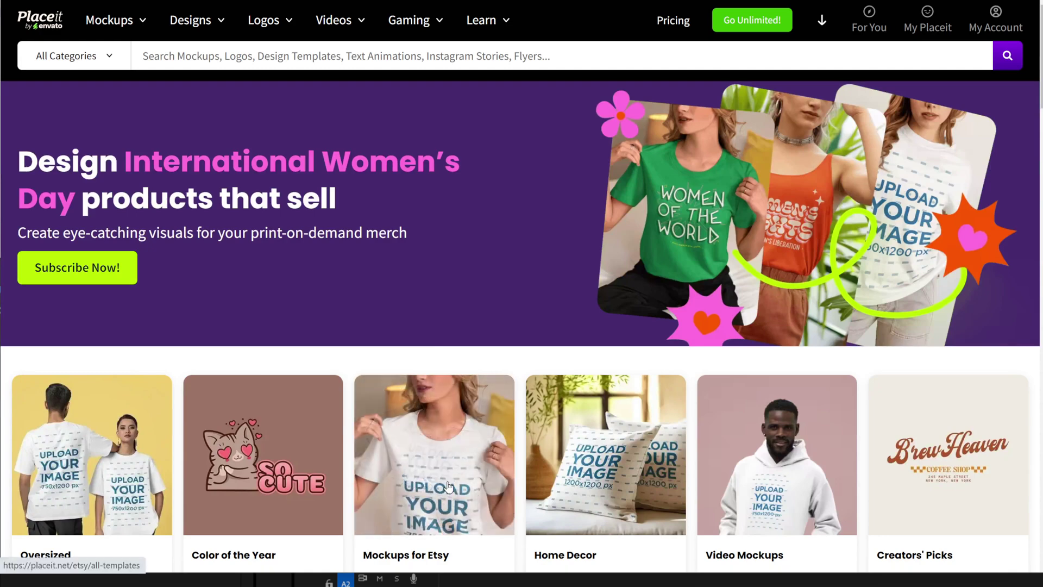
Step: Jump to the bottom of the Placeit homepage and open the Make Unlimited Mockups subscription offer
scroll(583, 479, down, 3)
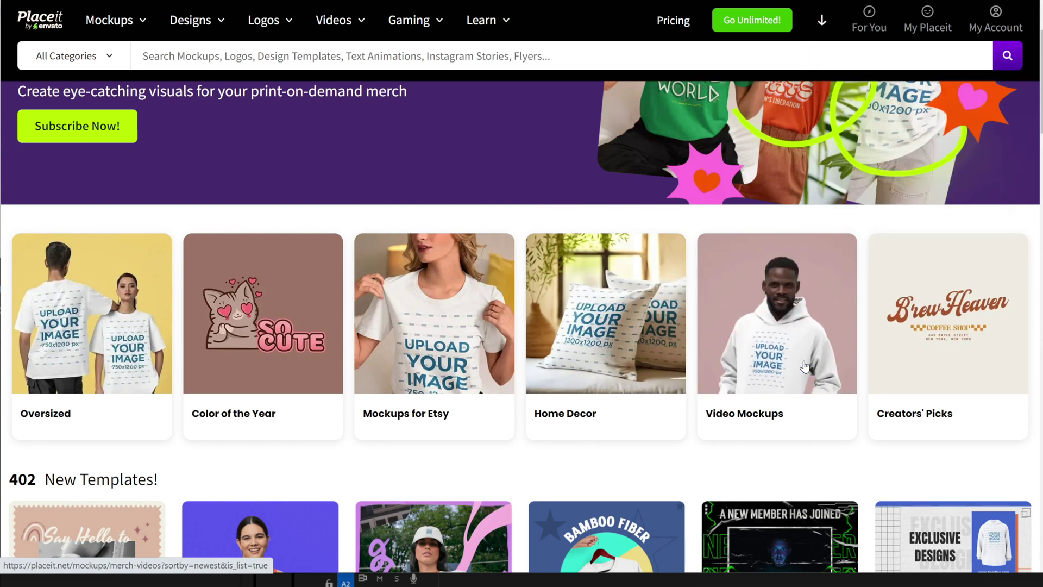
key(End)
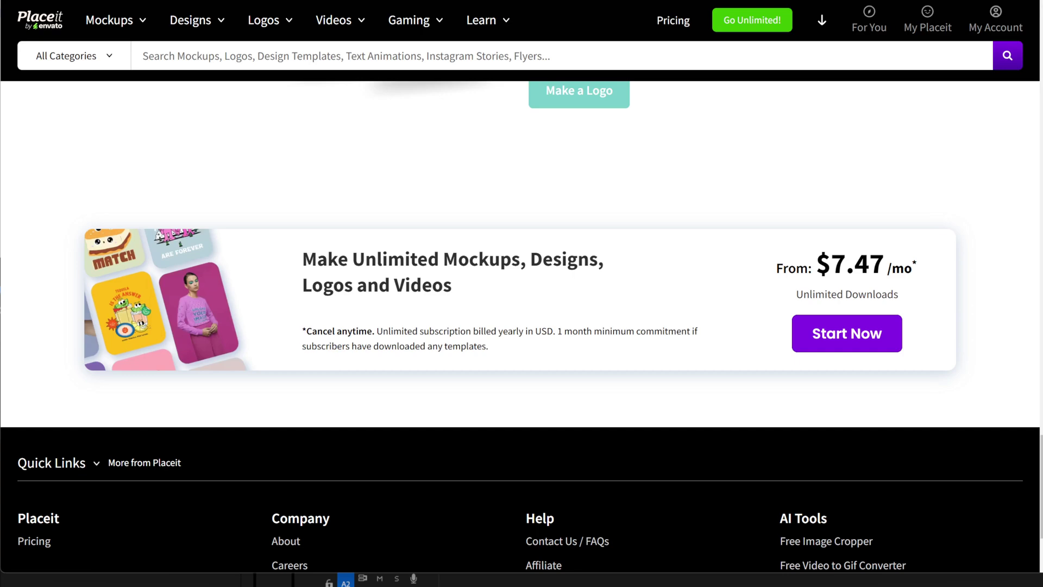
click(853, 333)
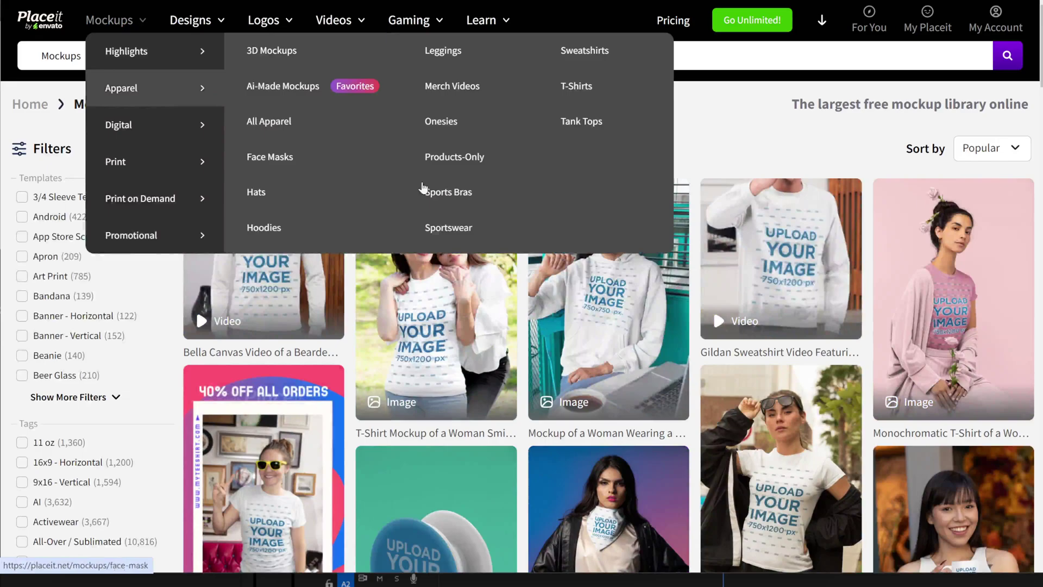
scroll(892, 556, down, 10)
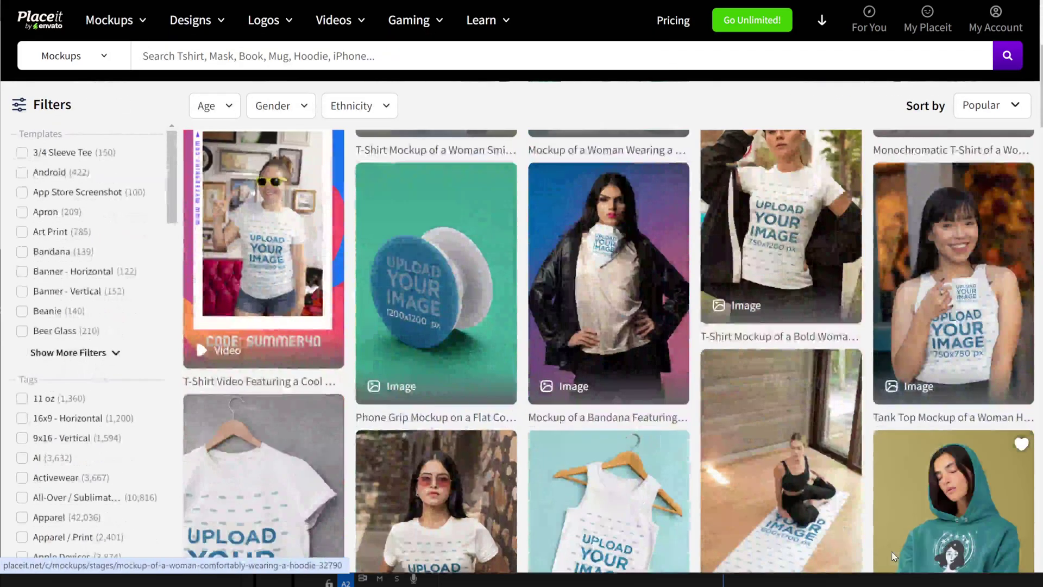
scroll(891, 556, down, 6)
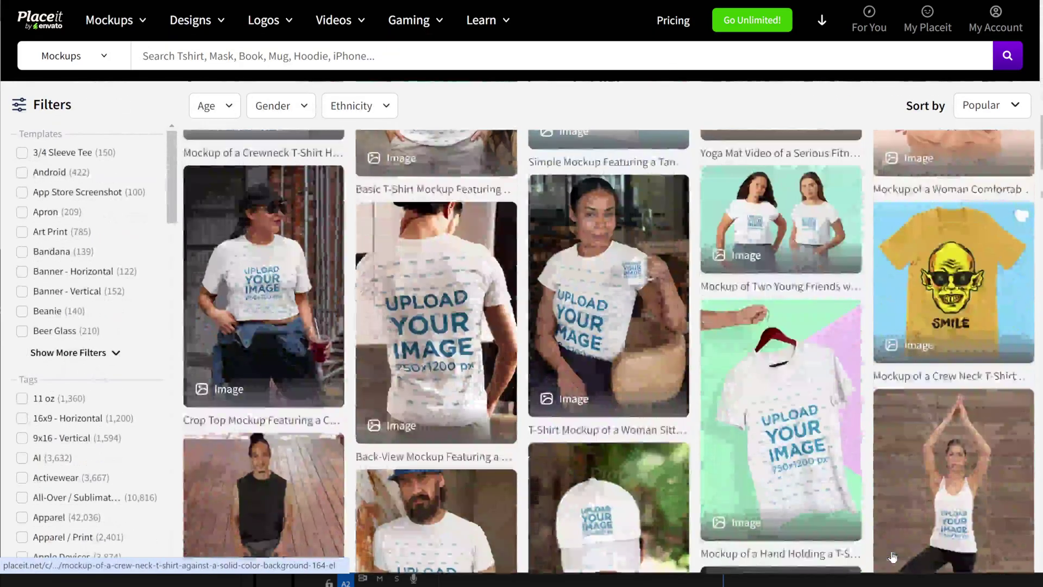
scroll(67, 271, down, 4)
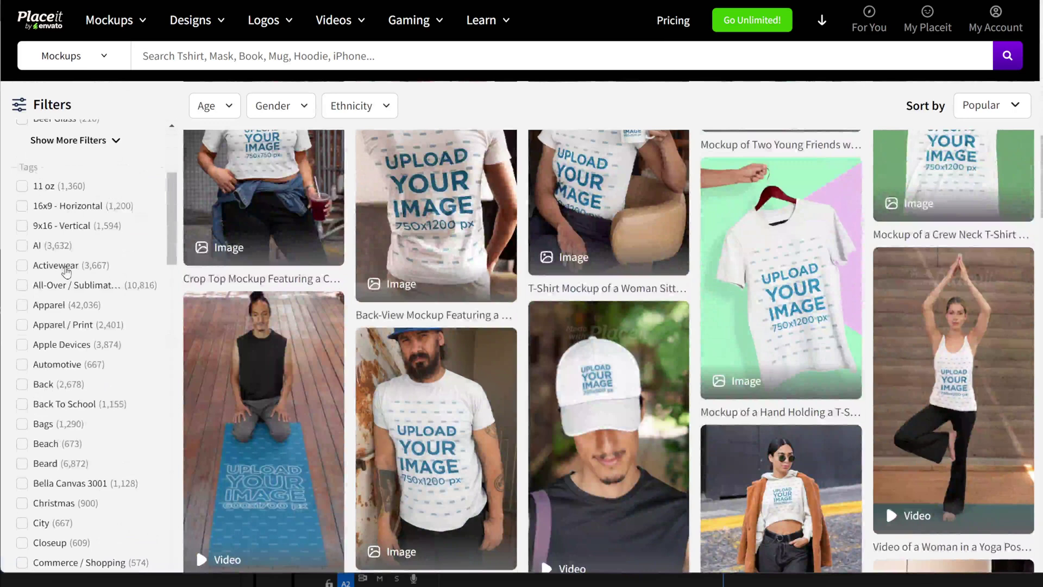
scroll(66, 272, down, 1)
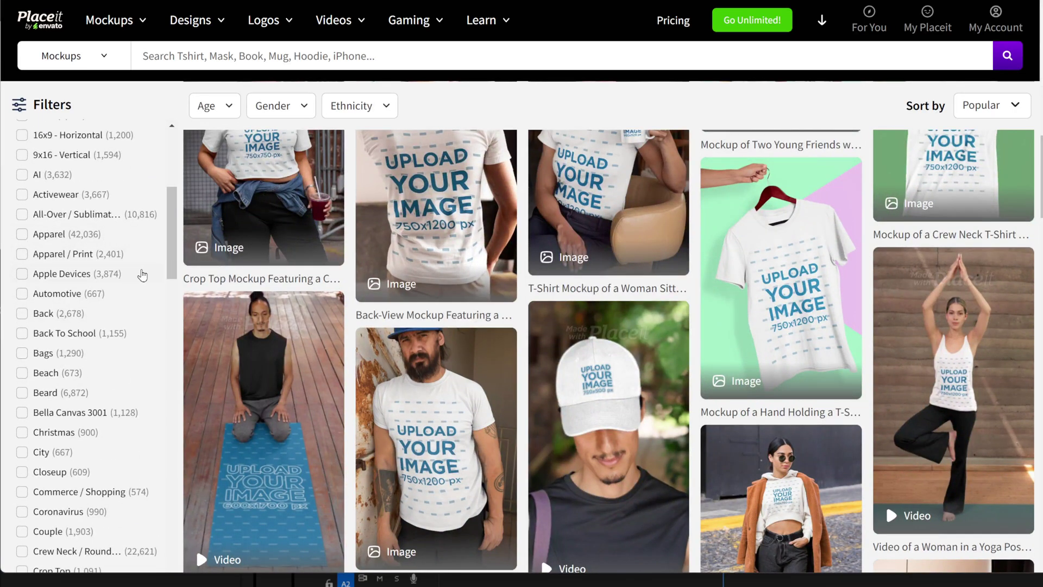
scroll(139, 269, down, 2)
scroll(142, 275, down, 9)
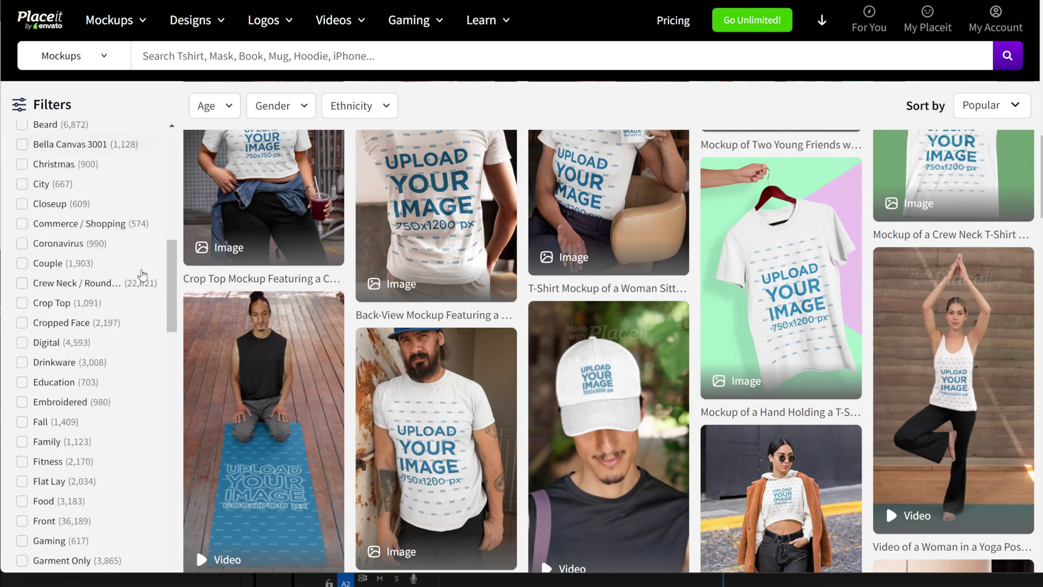
scroll(142, 275, down, 3)
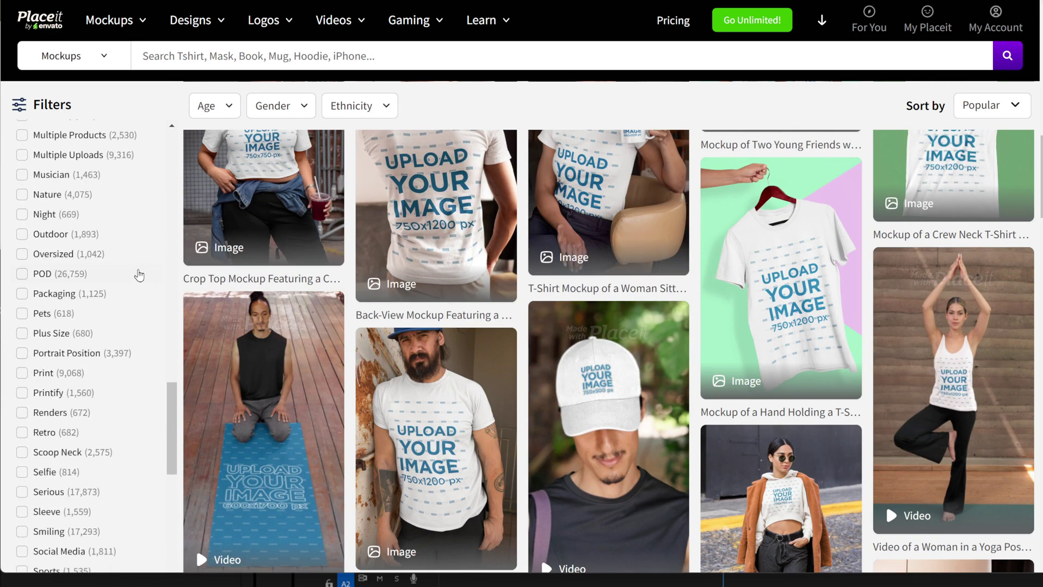
scroll(142, 275, down, 7)
scroll(115, 308, down, 3)
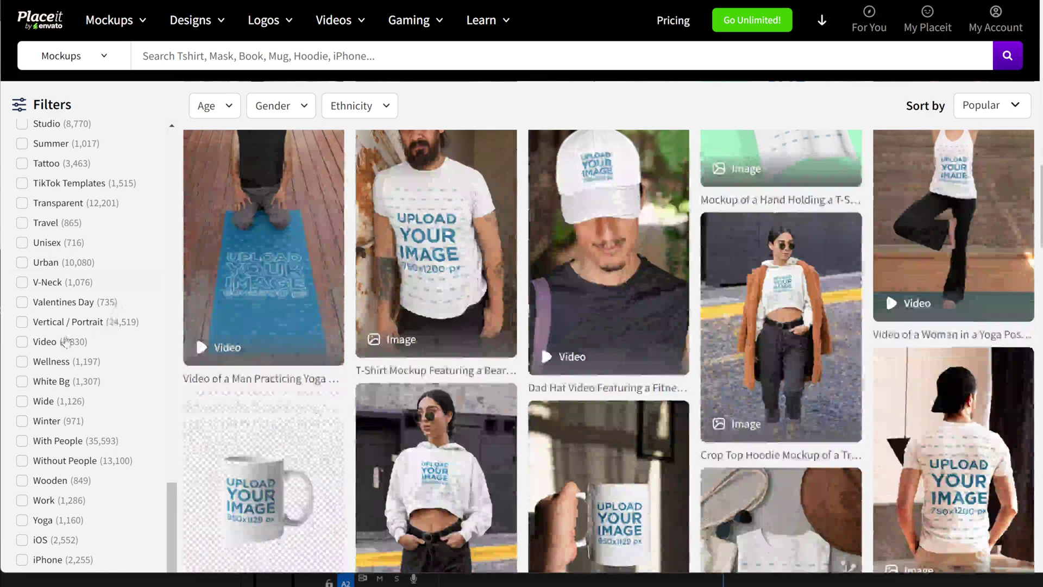
scroll(52, 308, up, 20)
scroll(51, 308, up, 3)
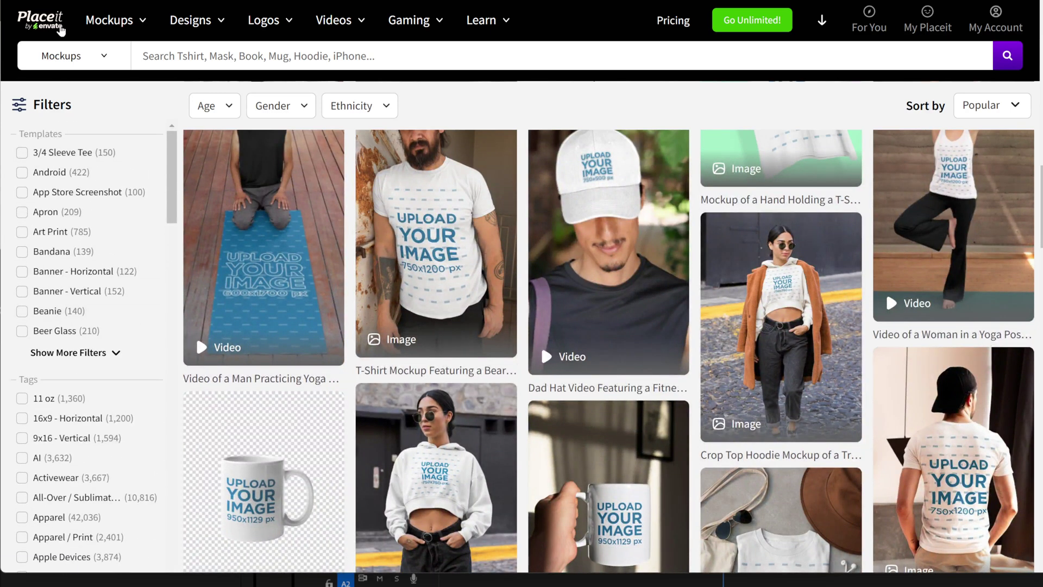
mouse_move(135, 36)
mouse_move(130, 91)
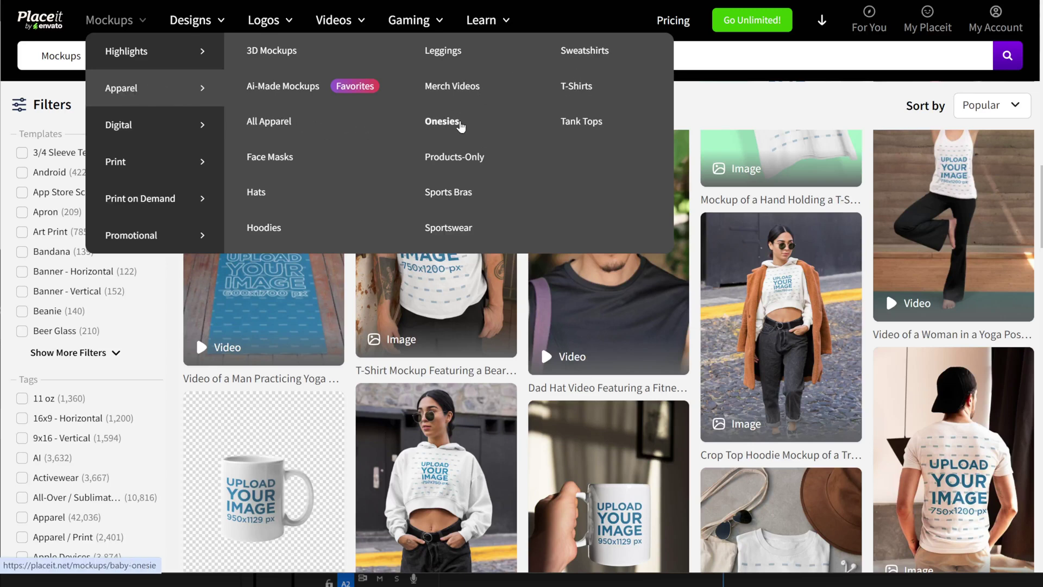
Step: Open the Placeit baby onesie mockups and browse the results
click(455, 123)
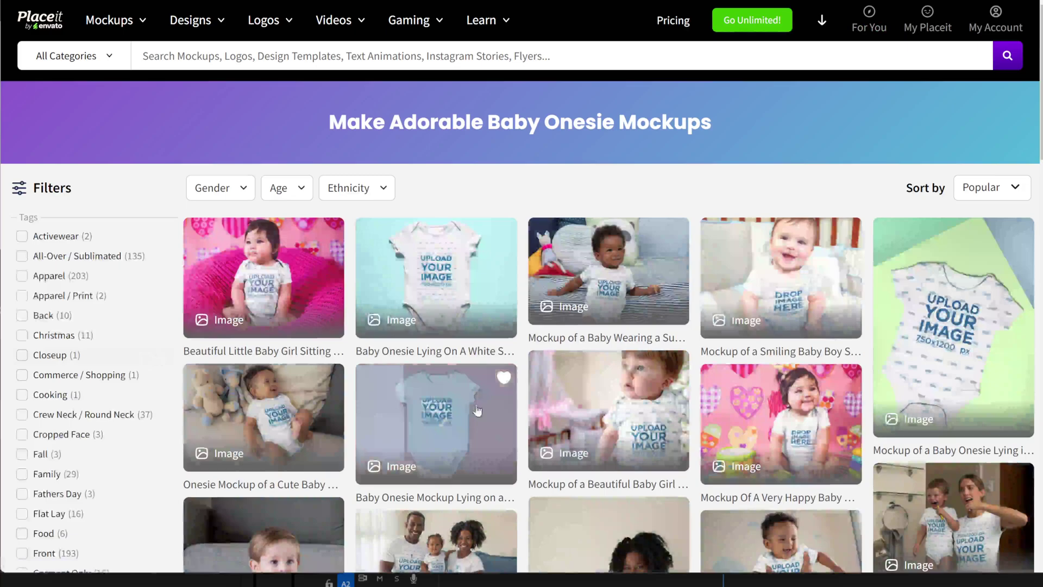
scroll(467, 402, down, 15)
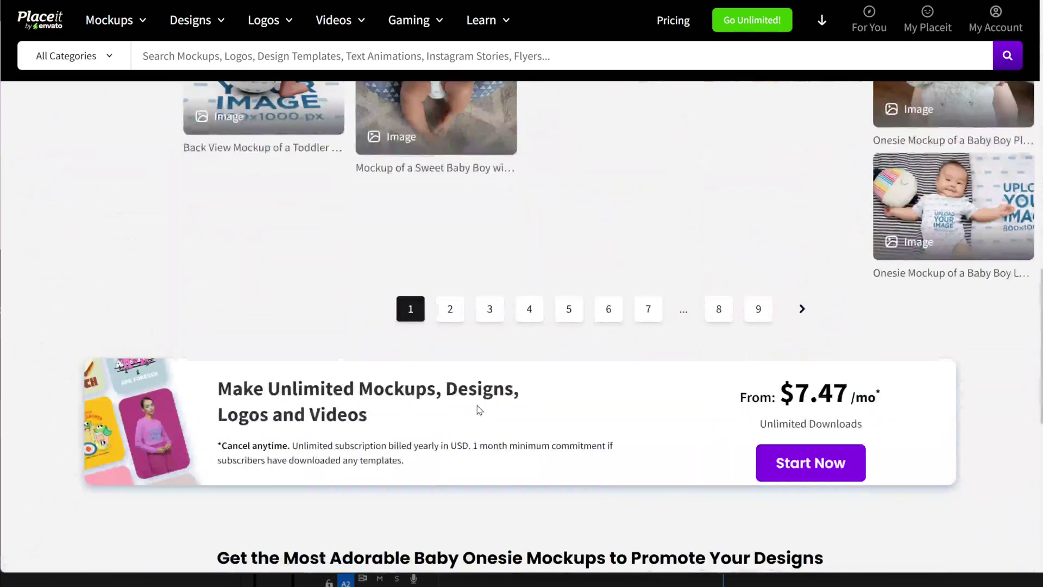
scroll(477, 409, up, 5)
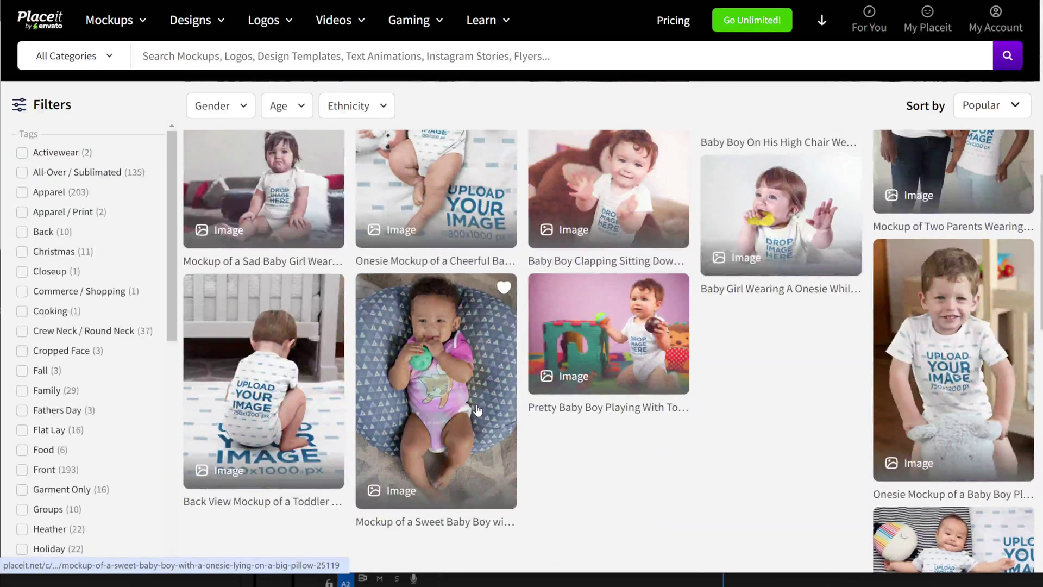
scroll(477, 408, up, 5)
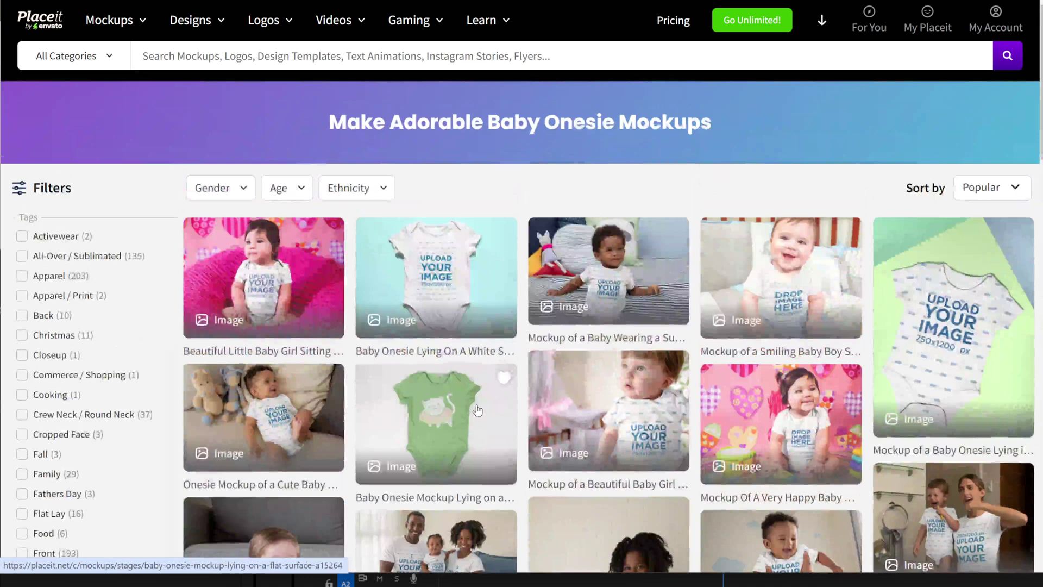
Step: Filter the T-shirt mockups to the Baby age group and scroll through the results
mouse_move(109, 20)
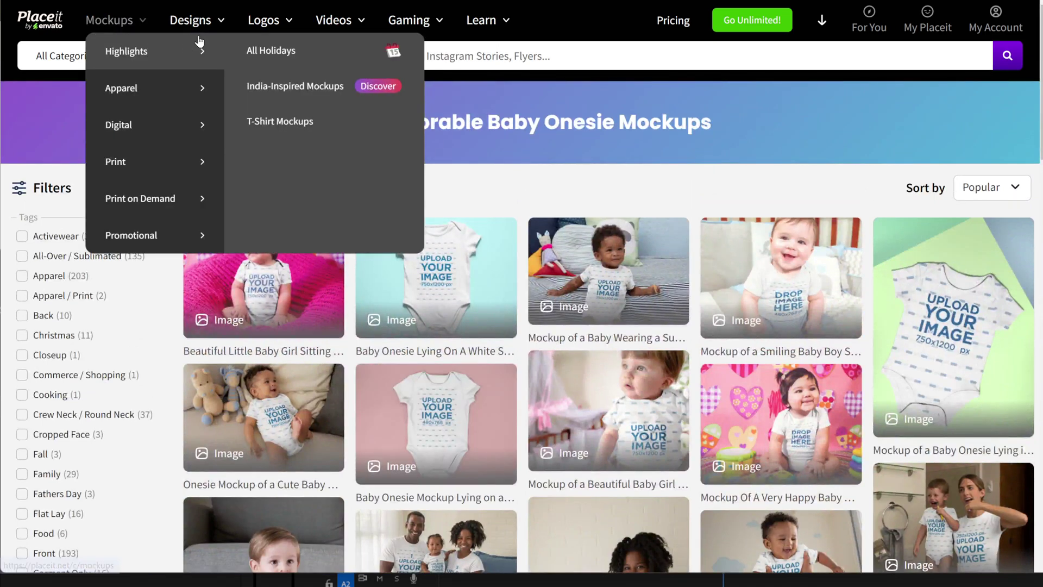
mouse_move(178, 87)
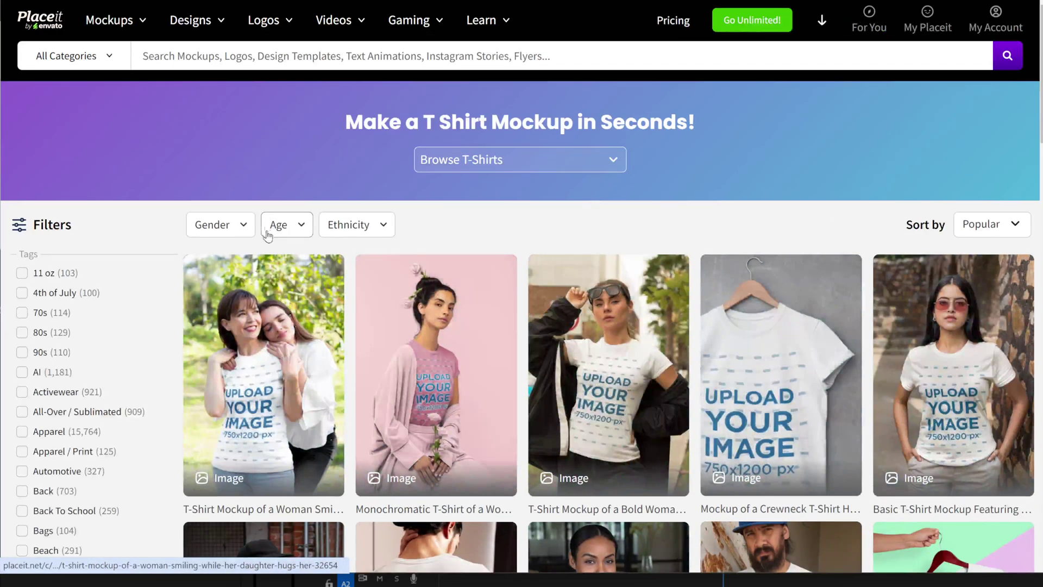
click(274, 228)
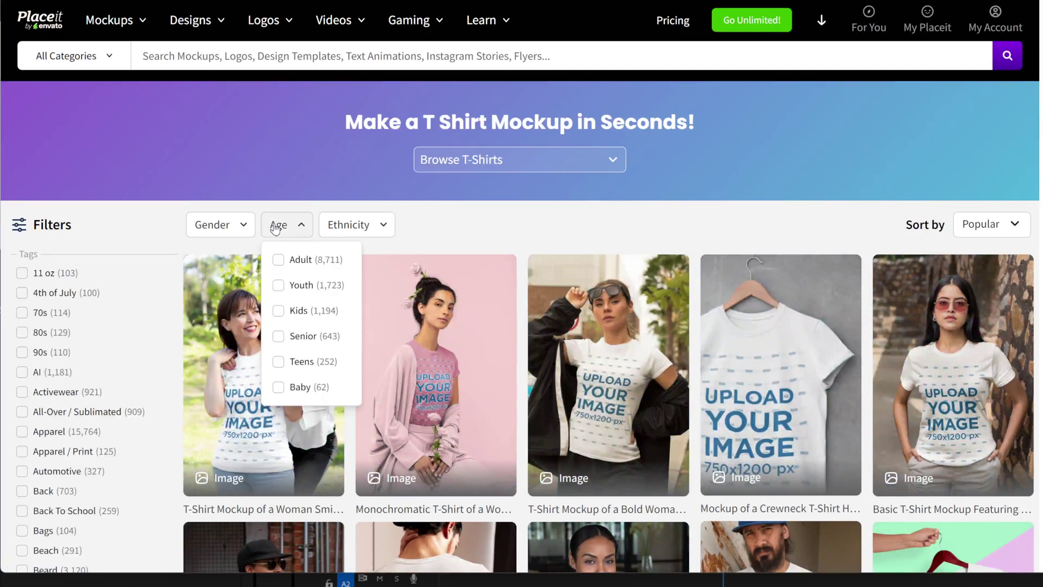
click(274, 388)
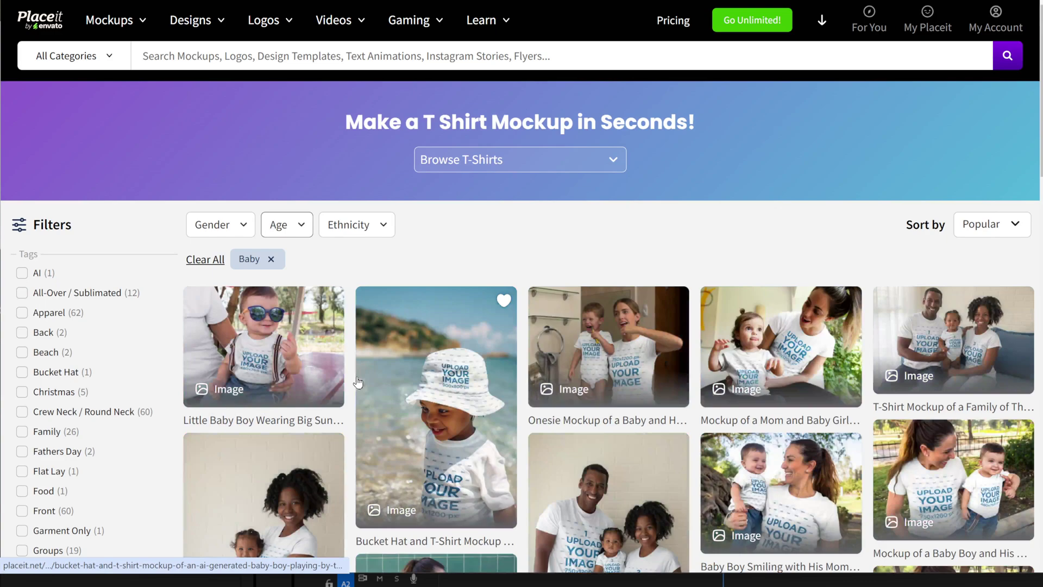
scroll(728, 489, down, 2)
scroll(728, 486, down, 1)
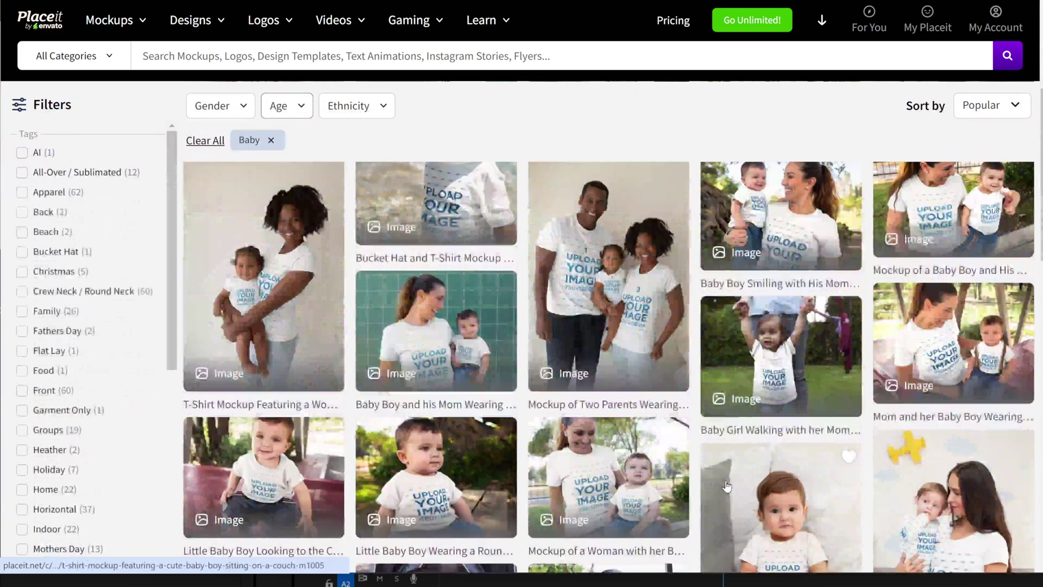
scroll(697, 497, down, 4)
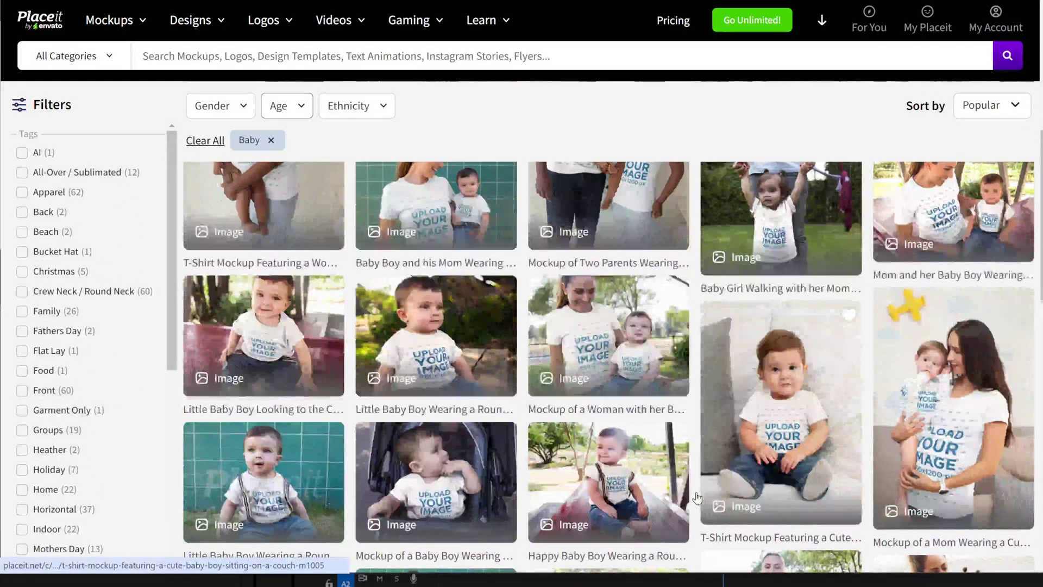
scroll(698, 497, down, 3)
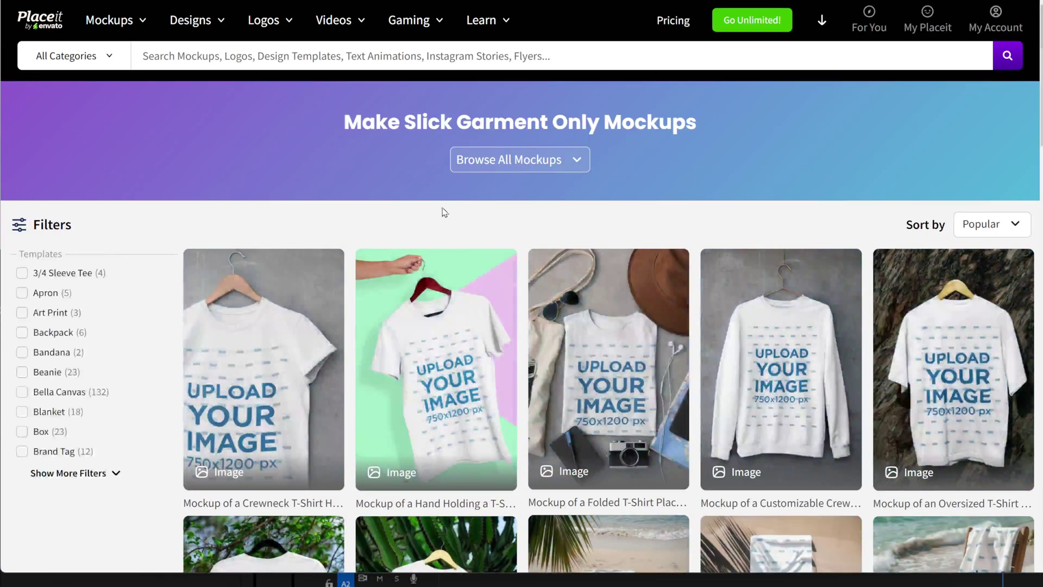
Step: Go to page 5 of the garment-only mockup results and browse its T-shirt, hoodie and onesie templates
scroll(694, 477, down, 2)
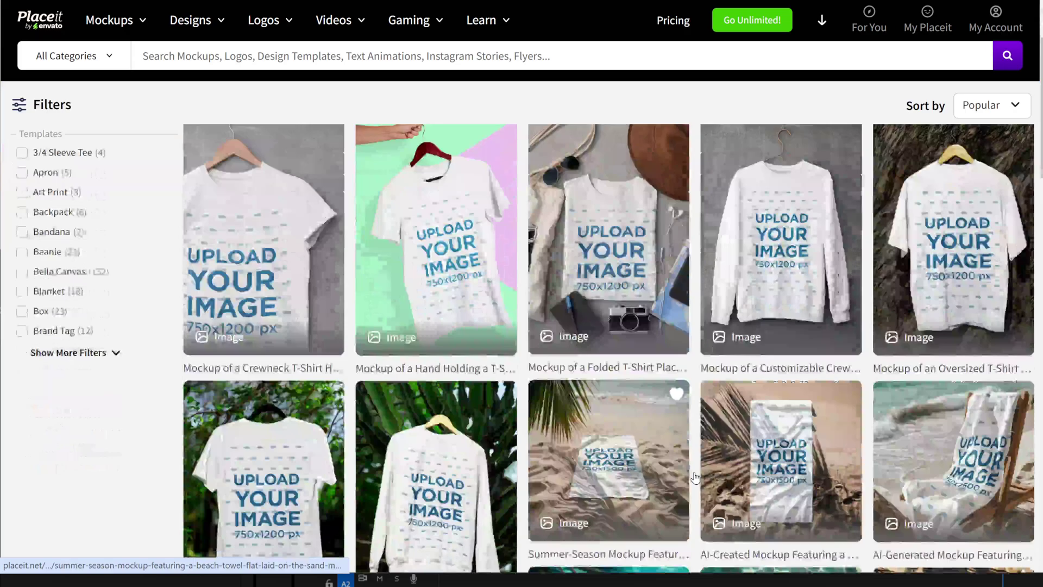
scroll(694, 478, down, 2)
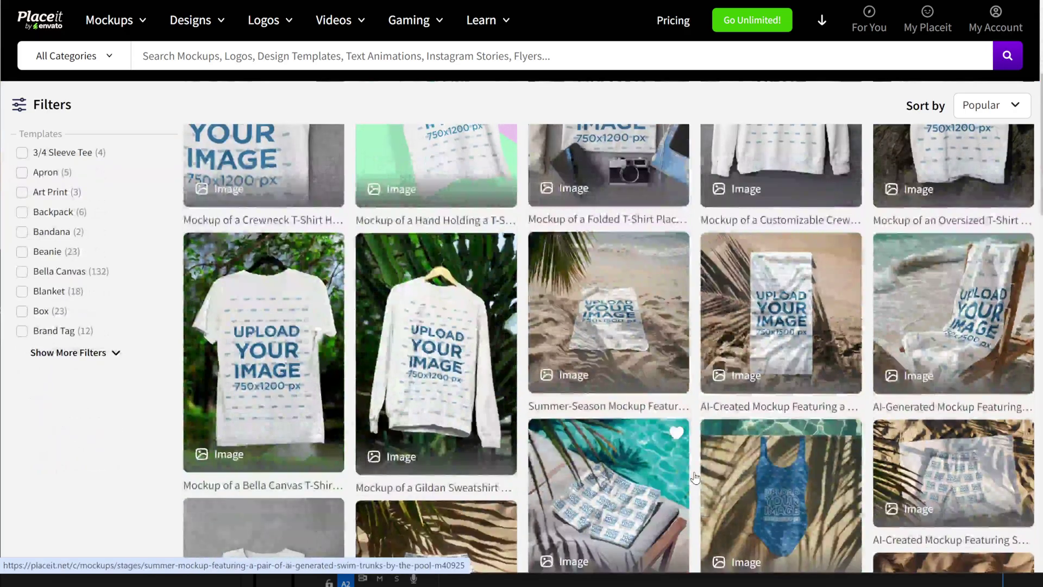
scroll(694, 478, down, 4)
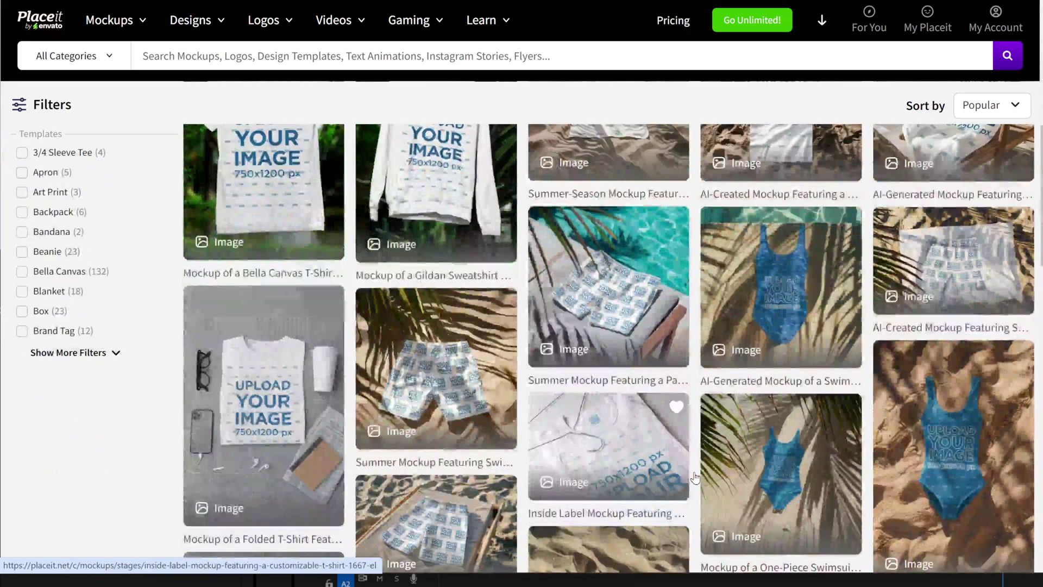
scroll(695, 477, down, 10)
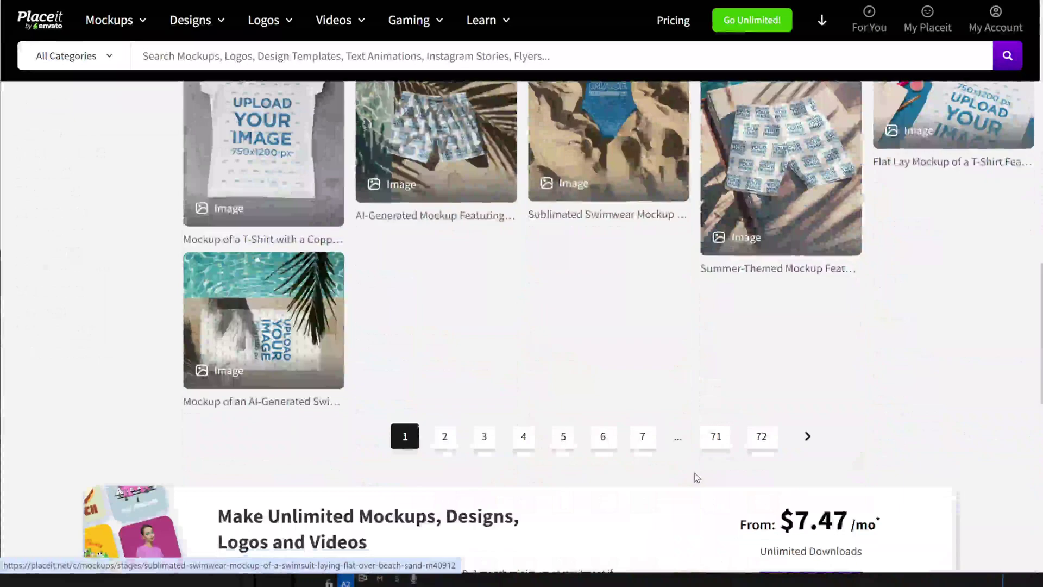
click(562, 436)
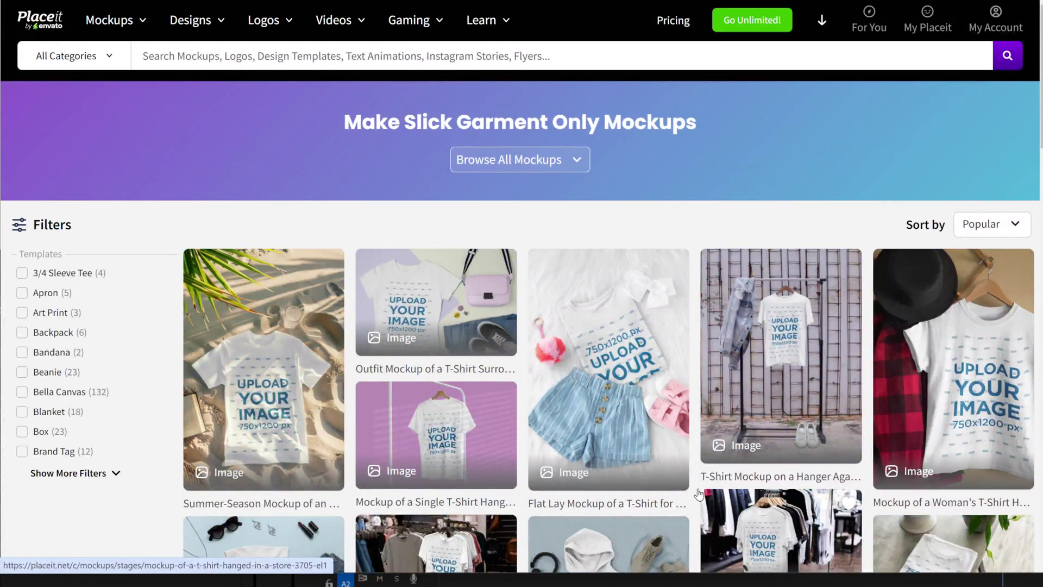
scroll(699, 493, down, 1)
scroll(699, 493, down, 2)
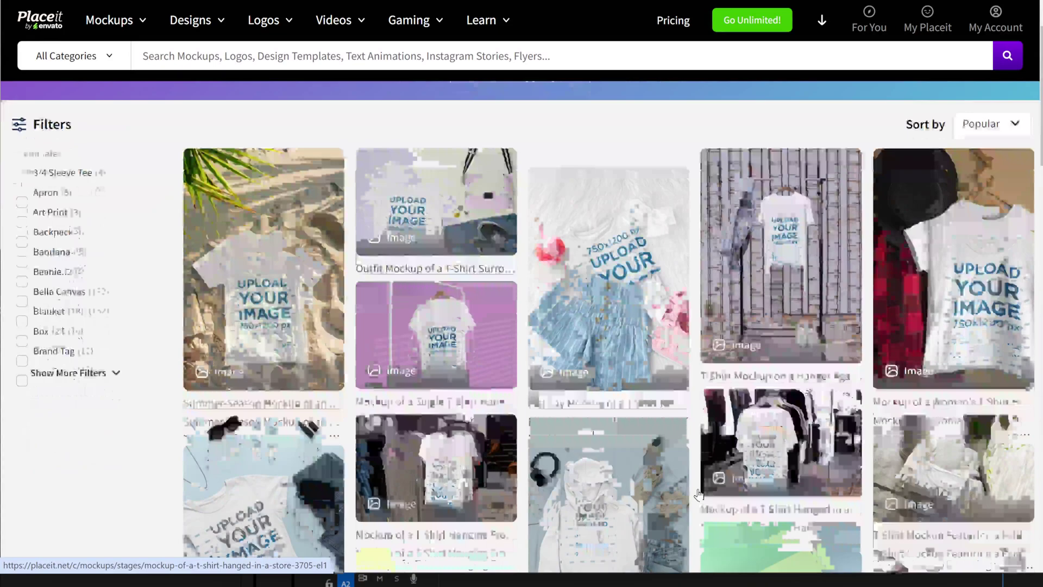
scroll(699, 493, down, 2)
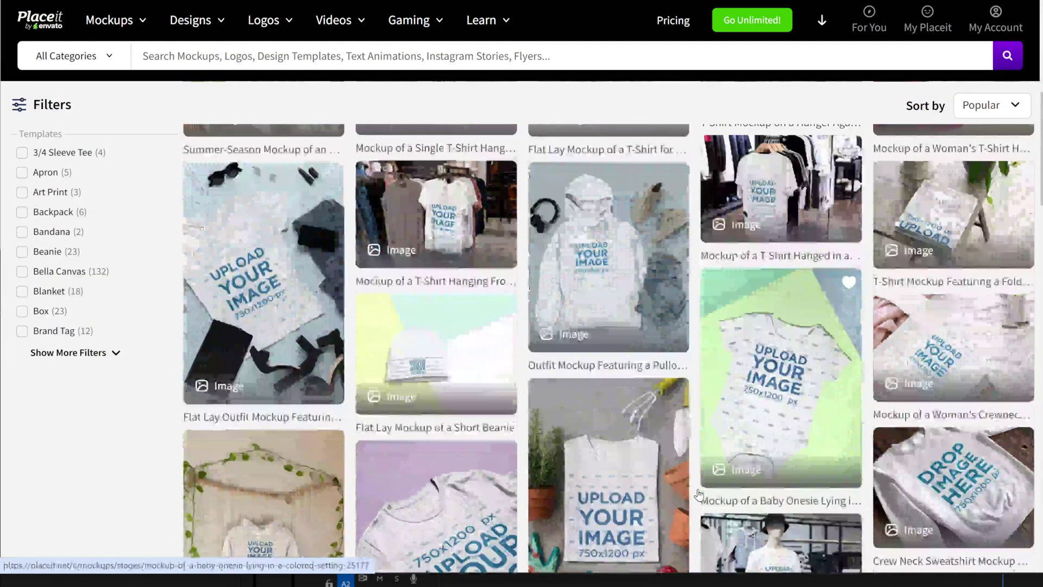
scroll(699, 494, down, 1)
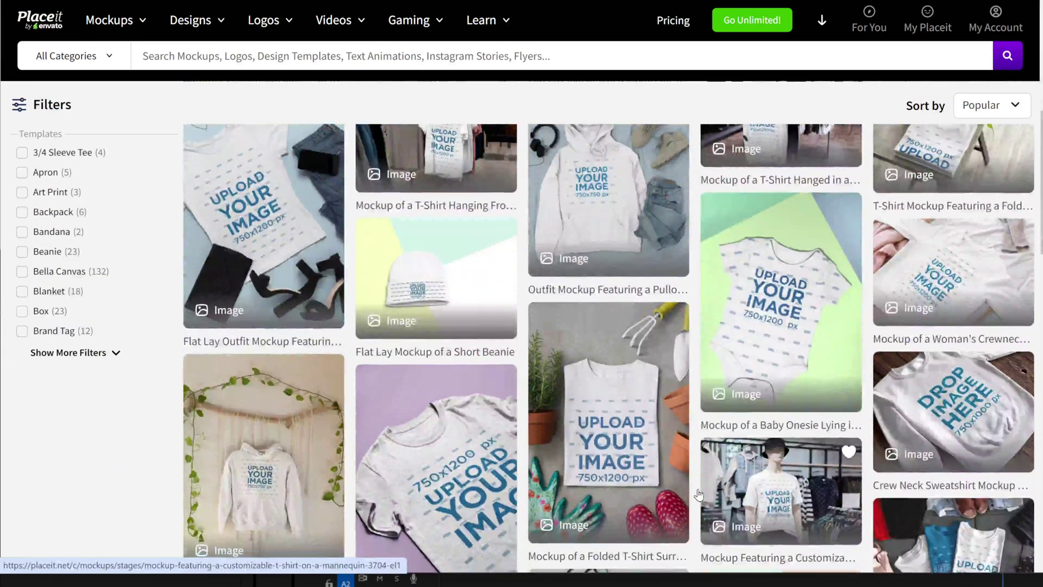
scroll(699, 493, down, 2)
scroll(699, 493, down, 2)
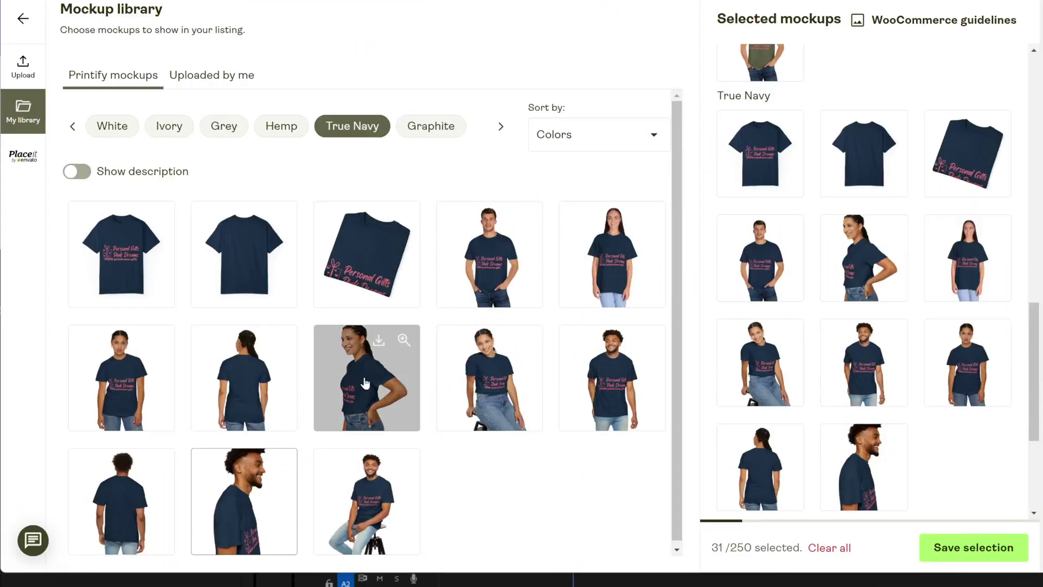
Step: Close the Mockup library with Escape and reopen it from the T-shirt product page
scroll(374, 379, down, 1)
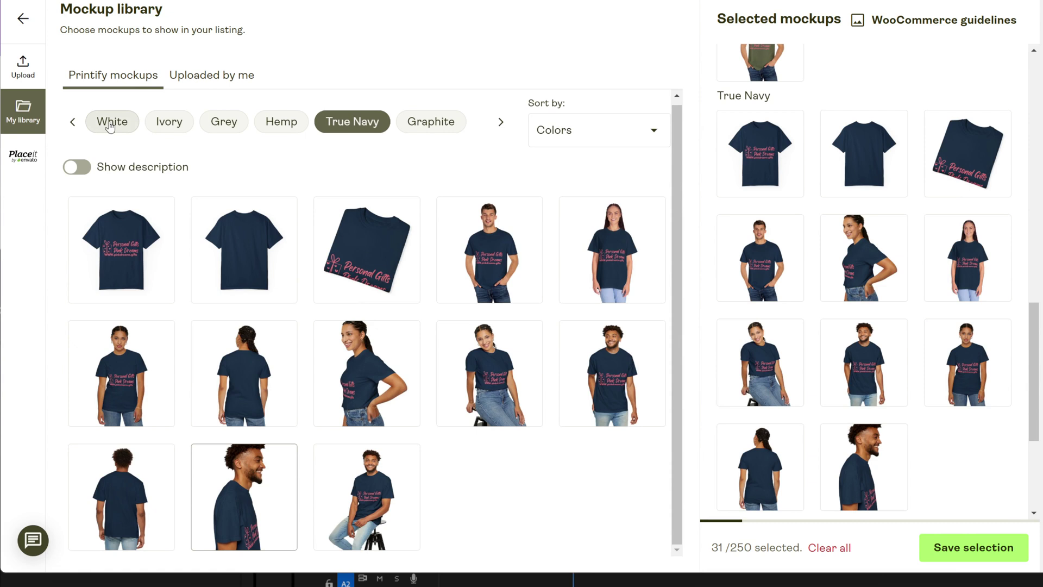
key(Escape)
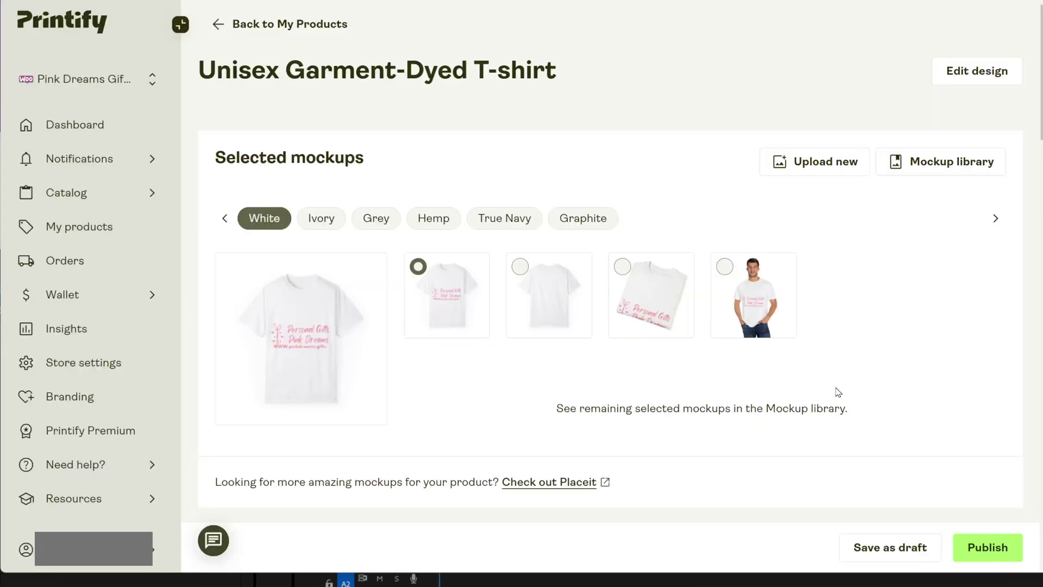
click(933, 170)
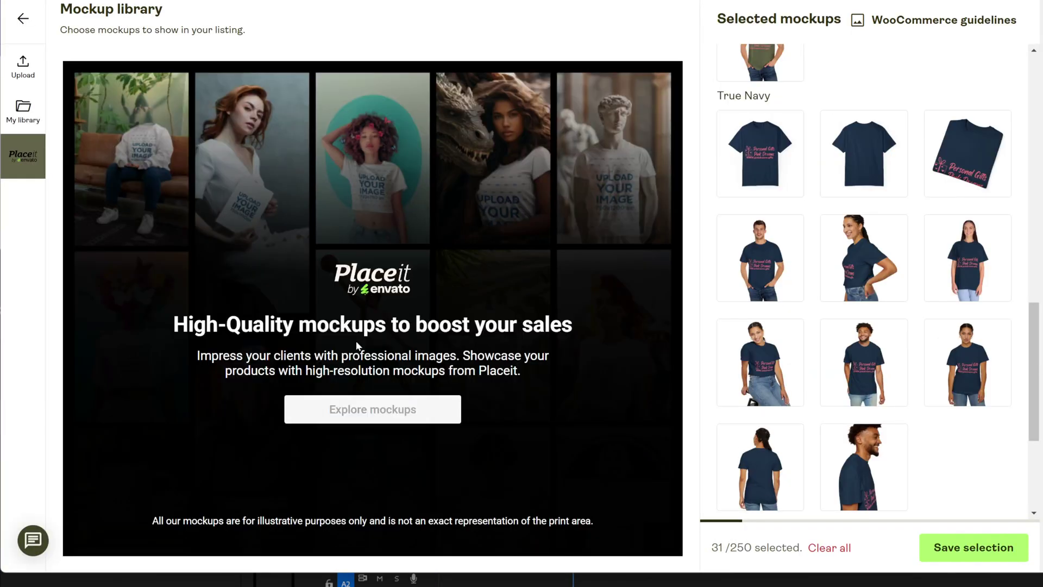
Step: Explore the Placeit mockups filtered to Grey shirts with Woman models
click(396, 410)
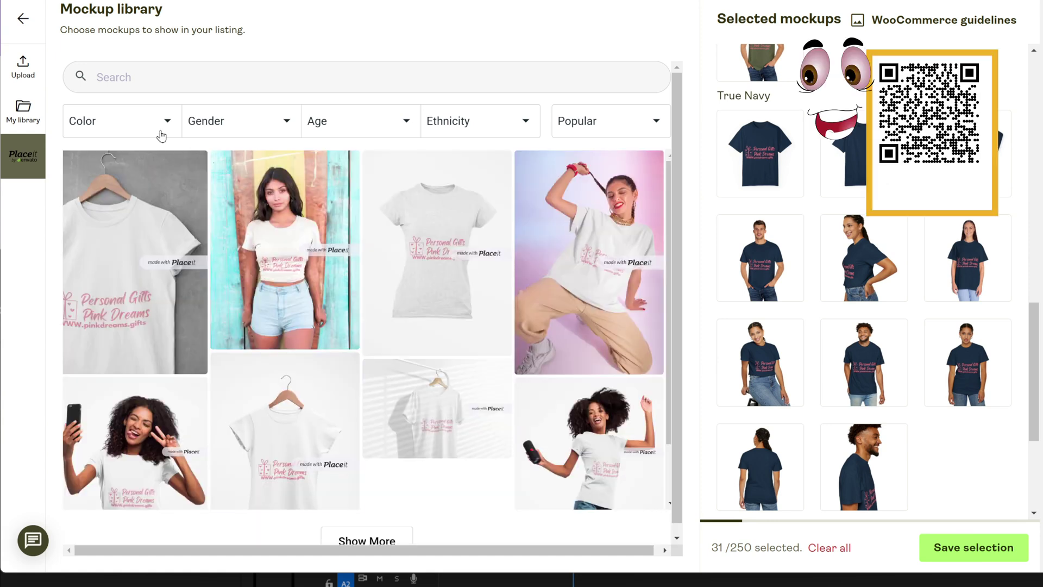
click(163, 133)
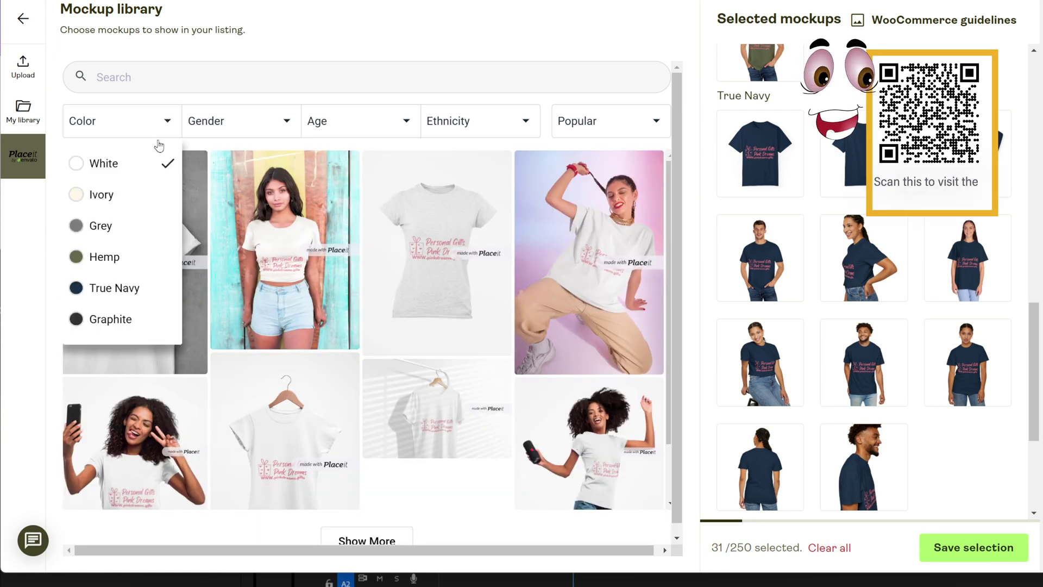
click(103, 226)
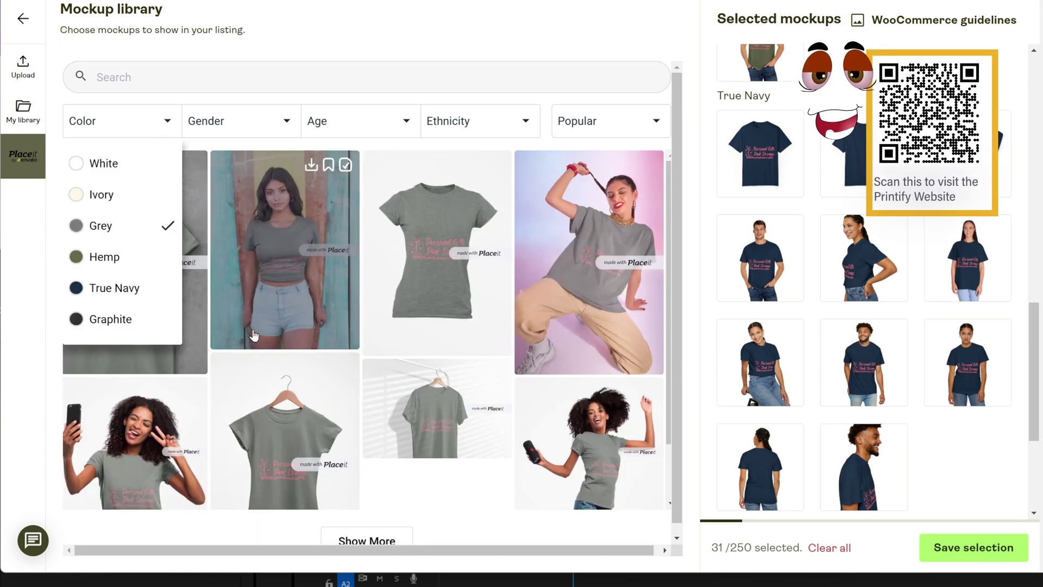
click(266, 129)
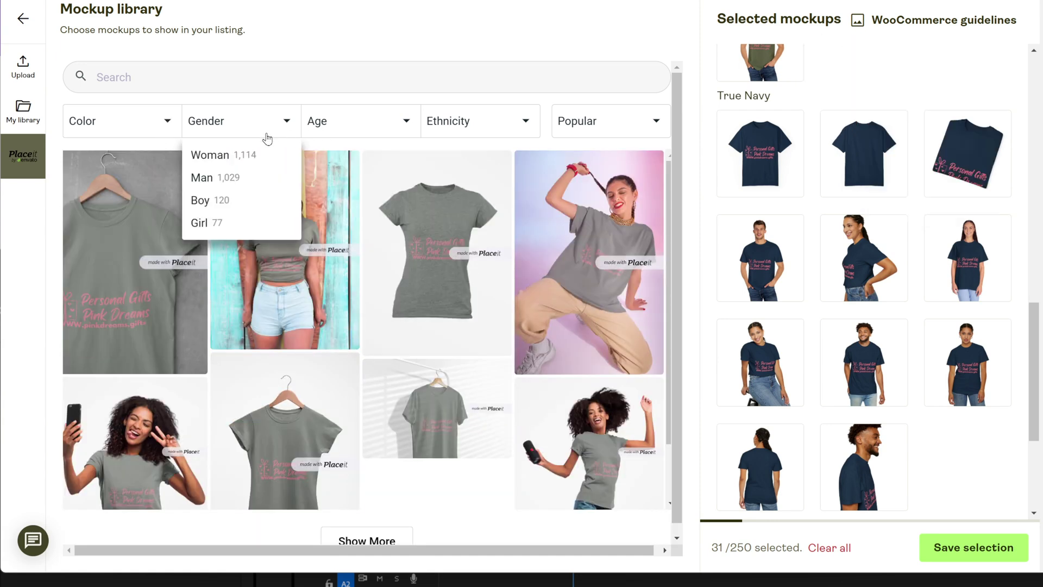
click(251, 157)
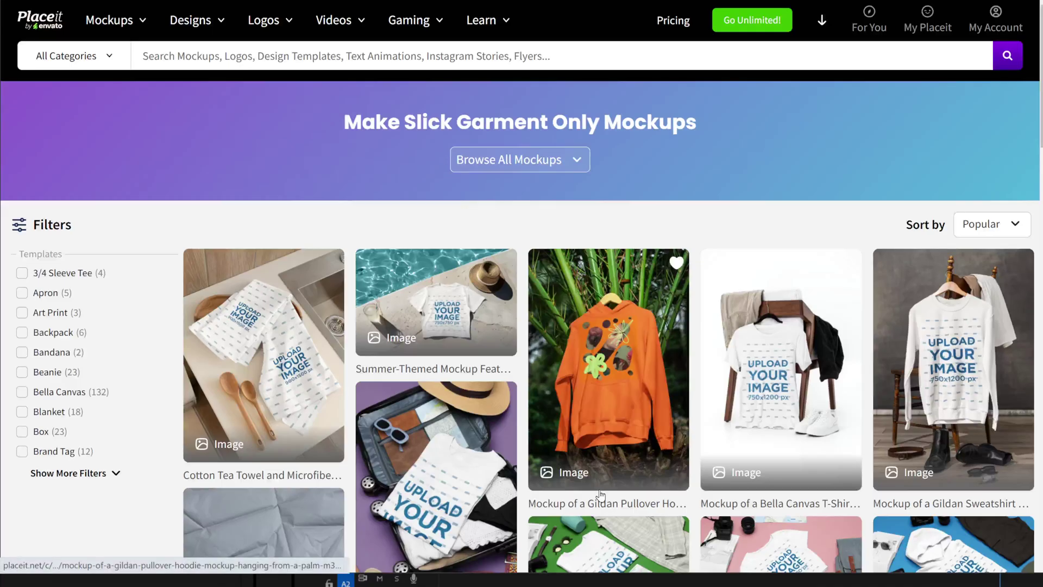
Step: Open the Gildan pullover hoodie mockup's details and select its full title
click(600, 495)
drag(135, 38, 203, 56)
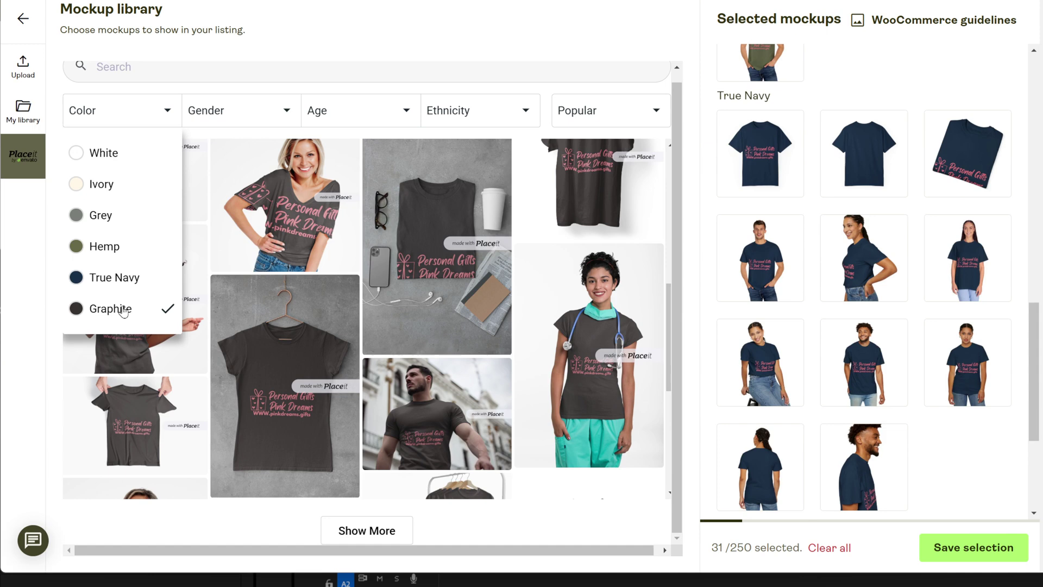
Step: Add two White woman mockups and two Grey mockups to the selection
scroll(847, 260, down, 4)
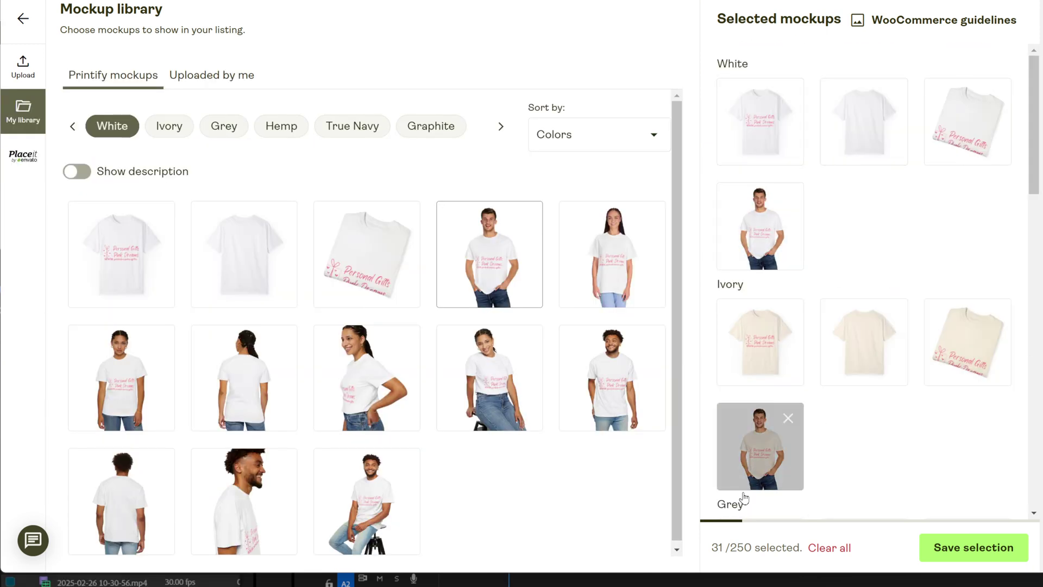
click(629, 303)
click(329, 406)
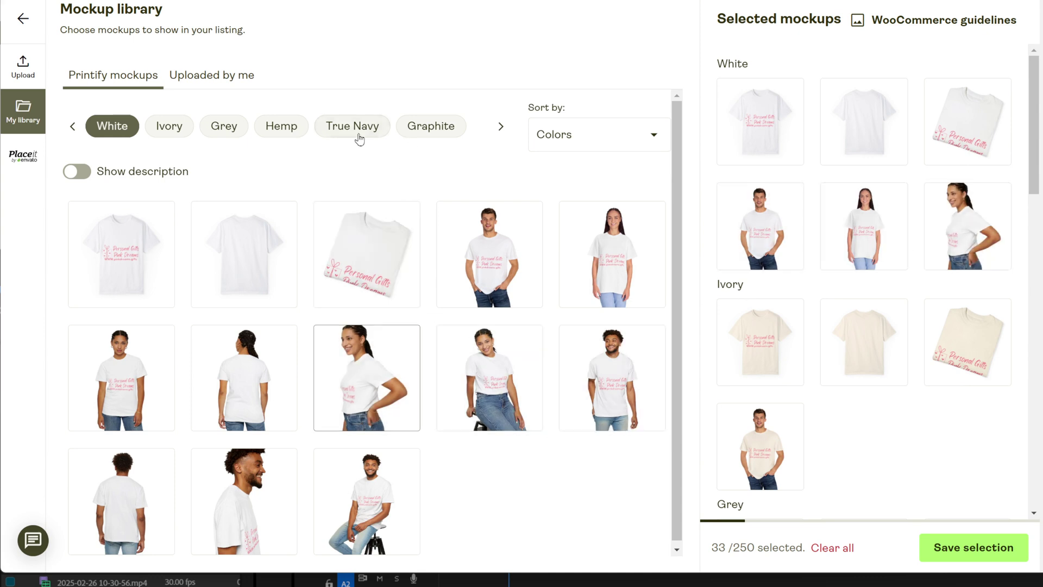
click(223, 126)
click(443, 357)
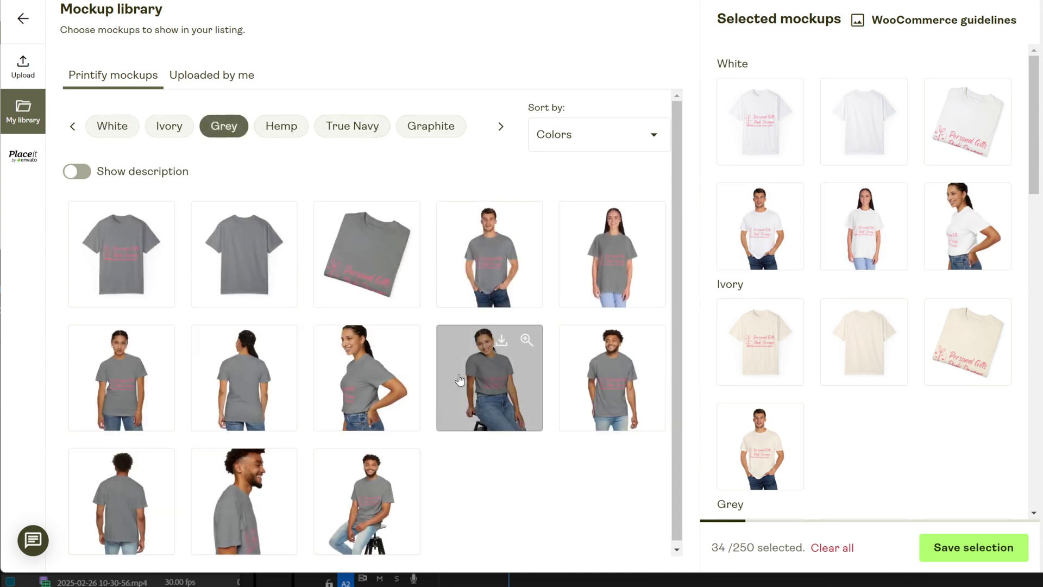
click(350, 371)
Step: Add the Ivory sitting-woman and front-view woman mockups, bringing the selection to 37 of 250
scroll(890, 402, down, 6)
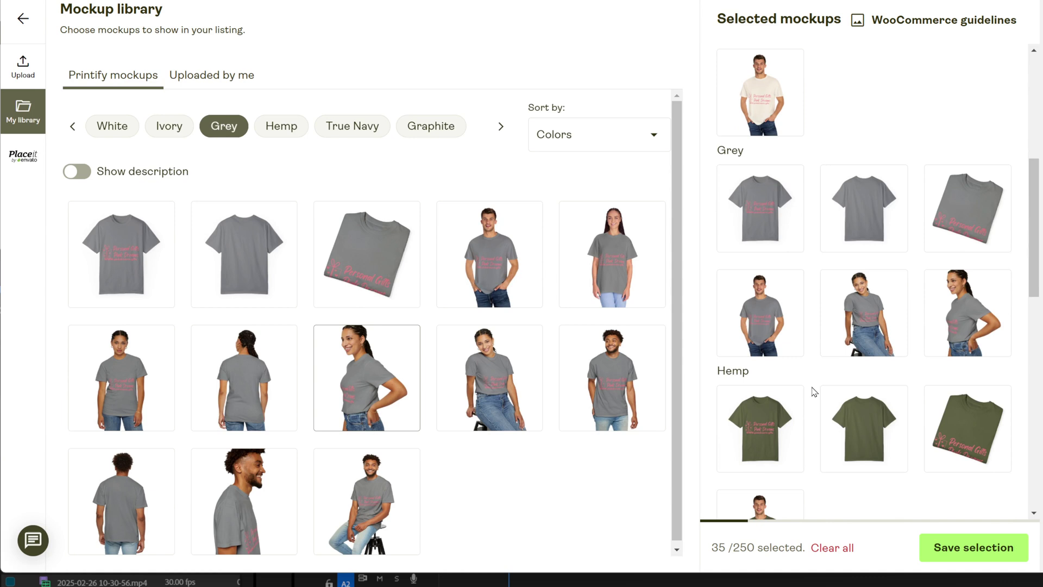
click(165, 127)
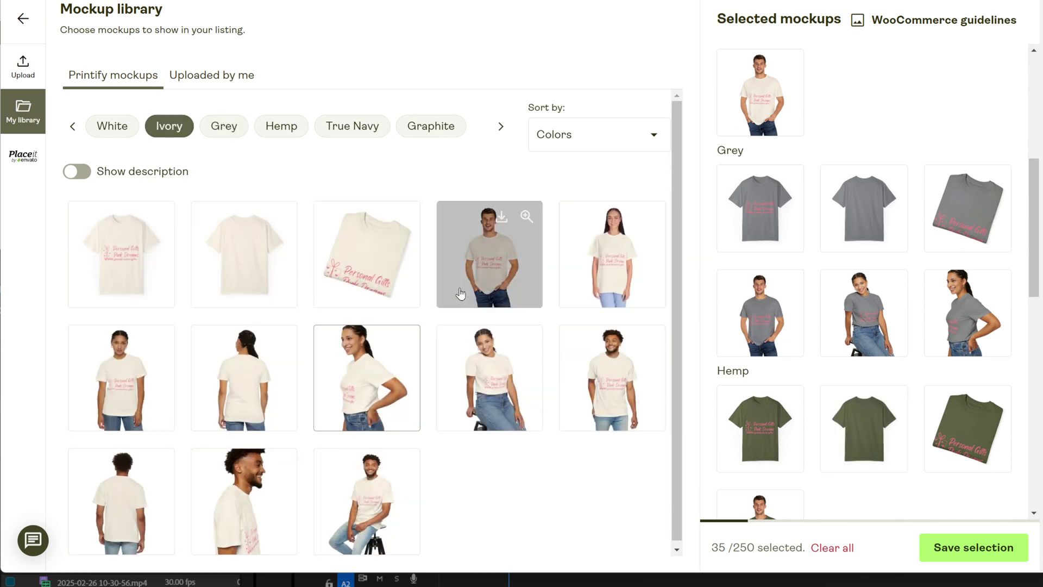
click(480, 376)
click(122, 374)
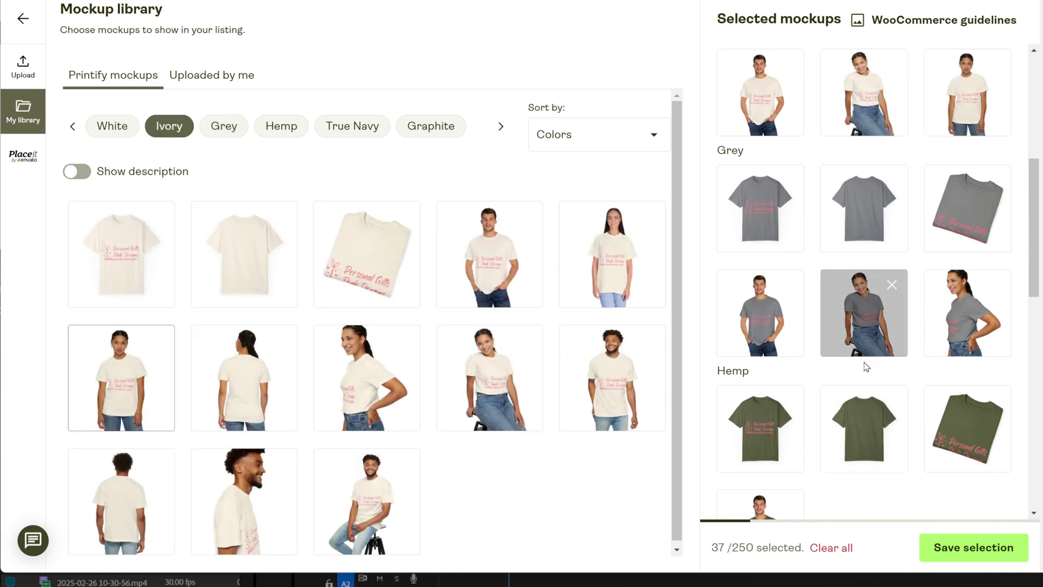
scroll(865, 364, up, 3)
scroll(891, 365, up, 4)
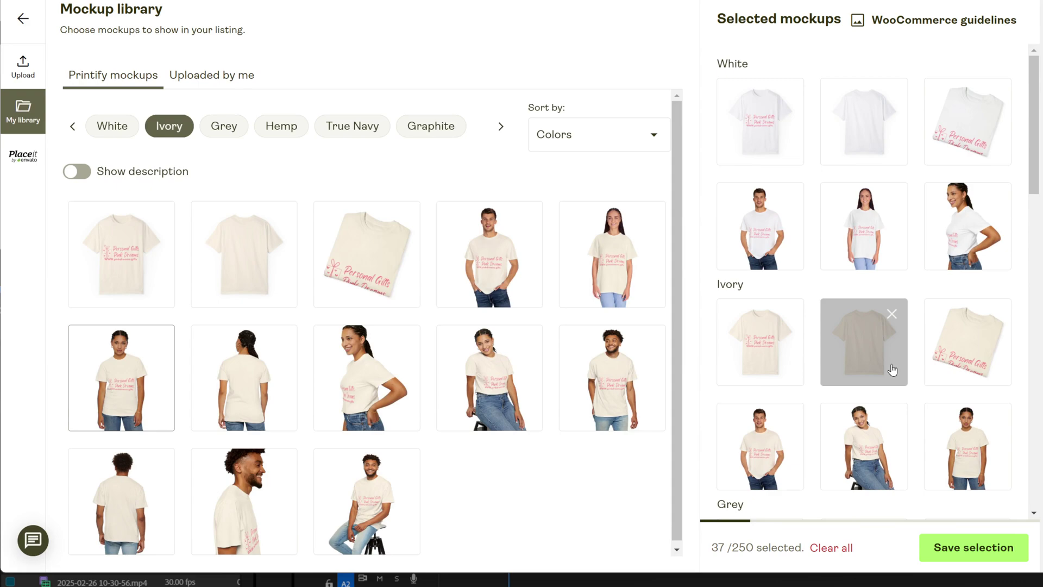
scroll(890, 369, down, 2)
scroll(919, 377, down, 10)
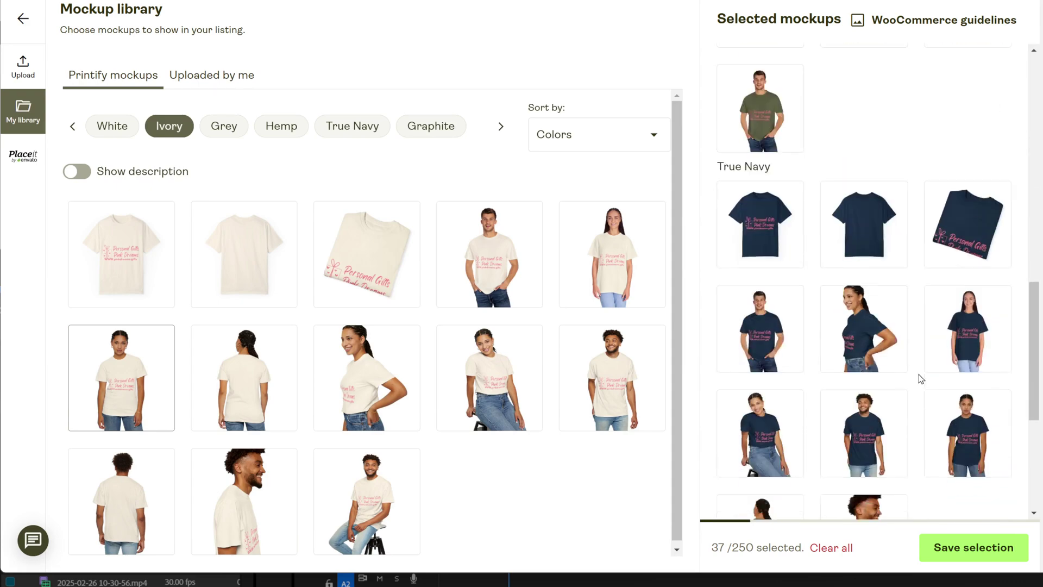
scroll(920, 379, down, 5)
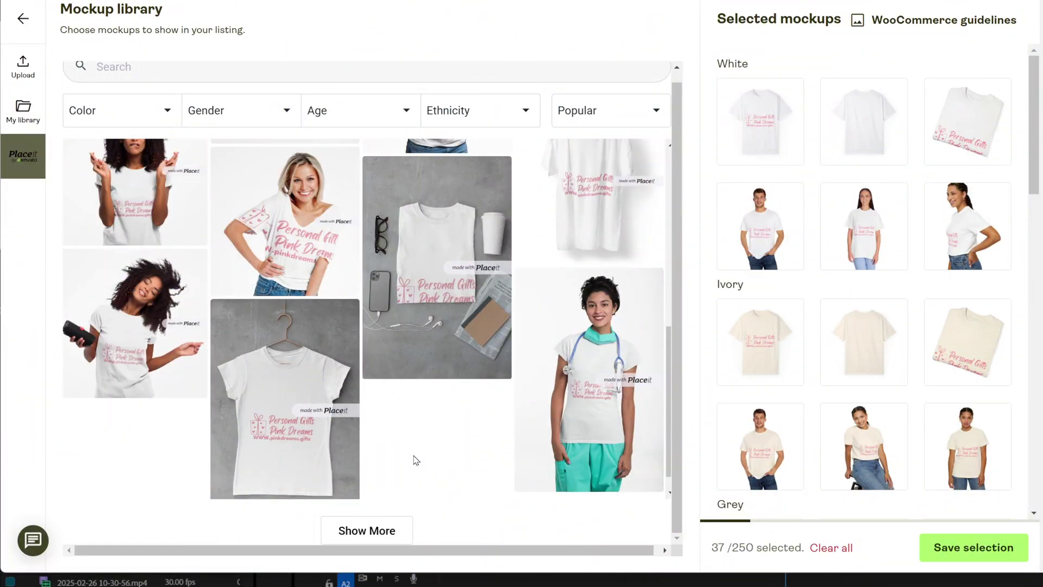
Step: Load more Placeit mockups and preview the hanger-rack T-shirt mockup
scroll(414, 458, down, 1)
click(363, 531)
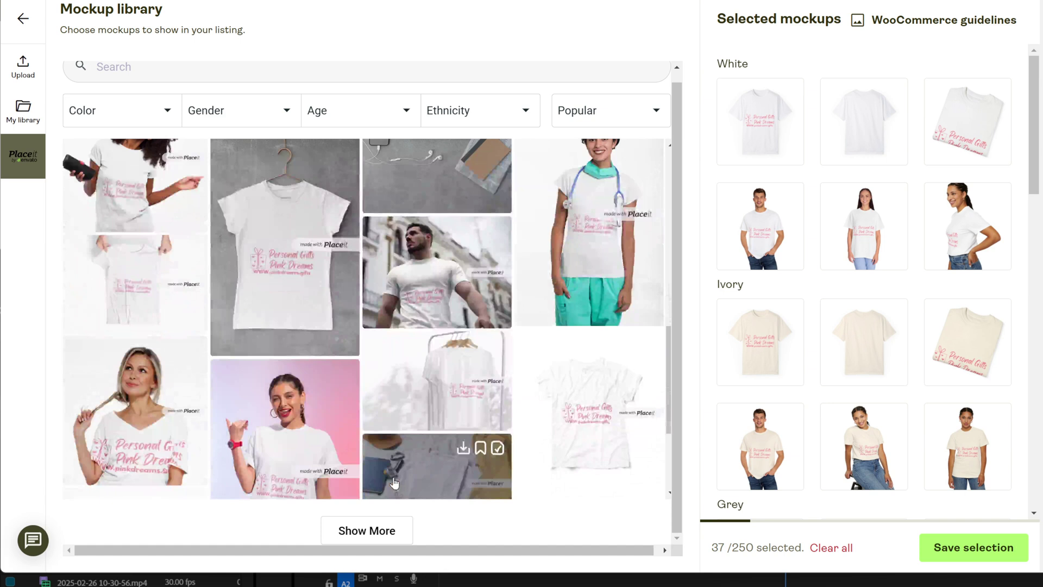
scroll(394, 483, down, 2)
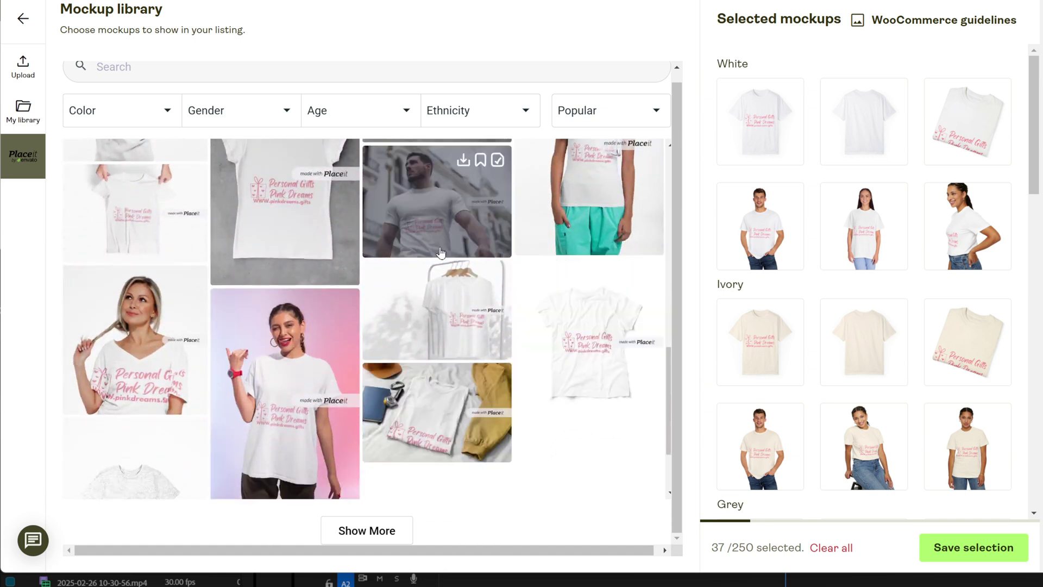
click(436, 312)
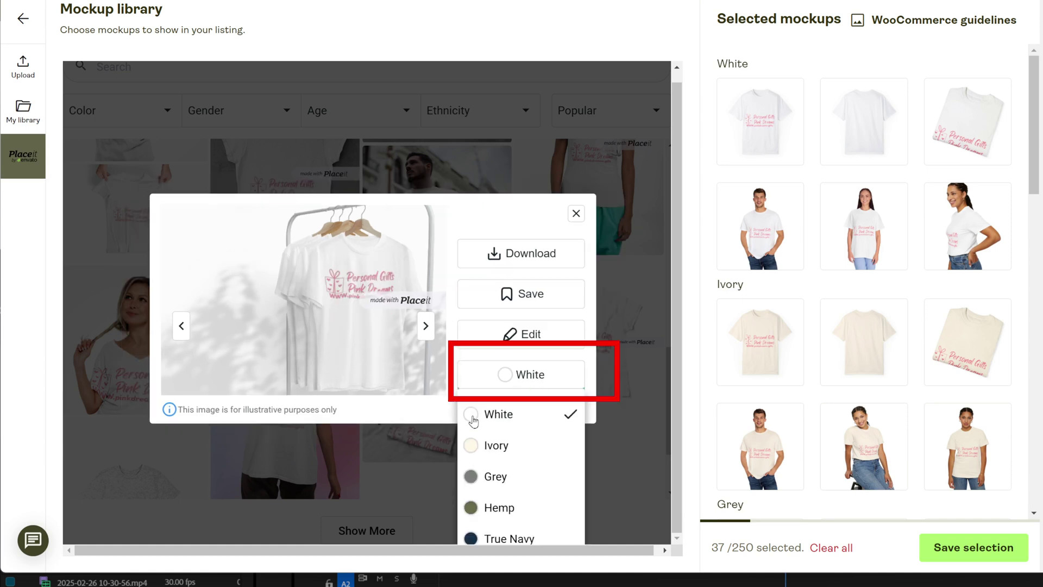
Step: Preview the hanger mockup in Grey, Hemp, True Navy and Ivory, then return it to White
click(494, 477)
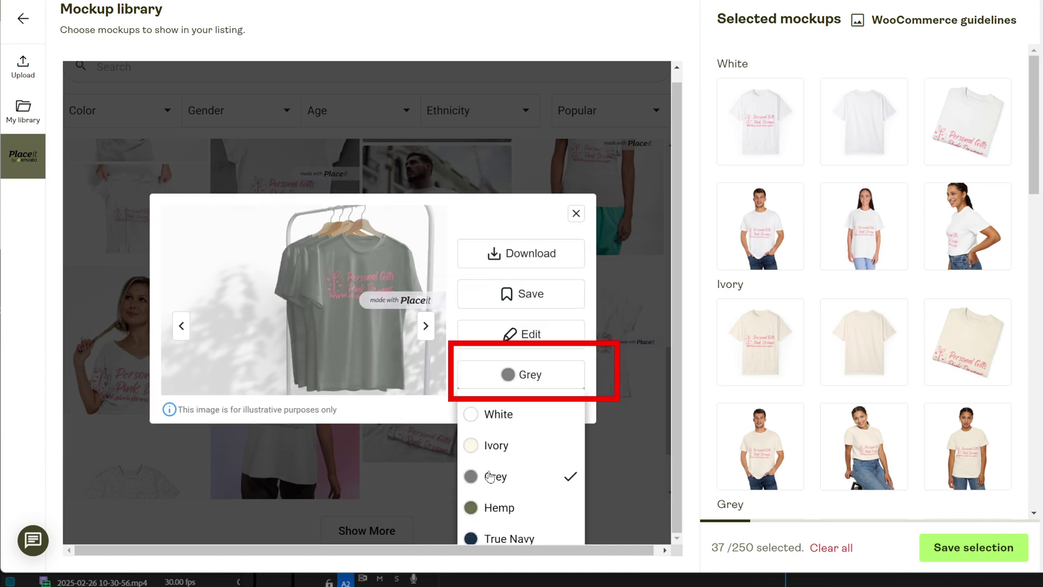
click(489, 510)
click(490, 537)
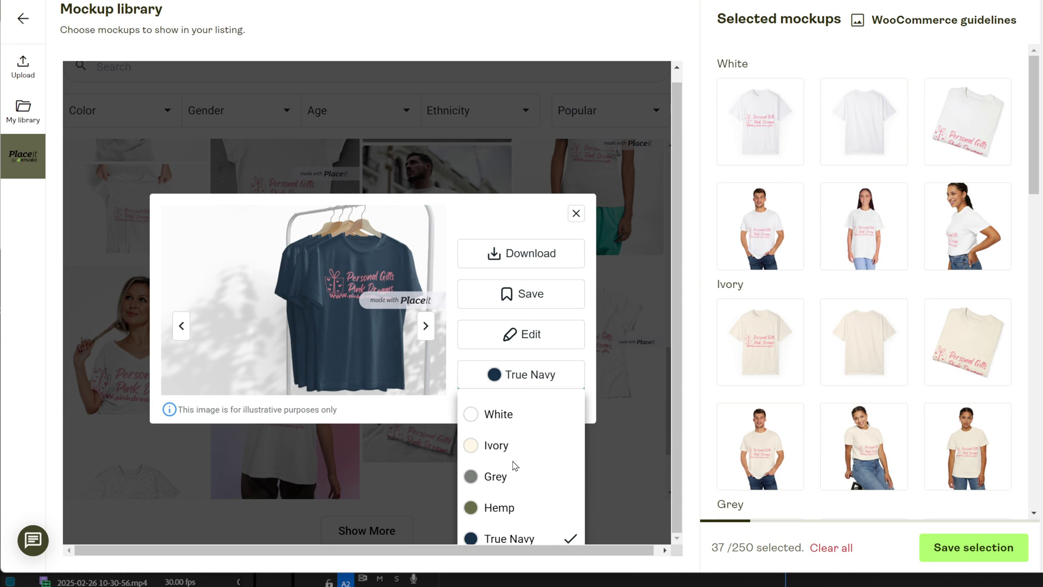
click(497, 446)
click(491, 414)
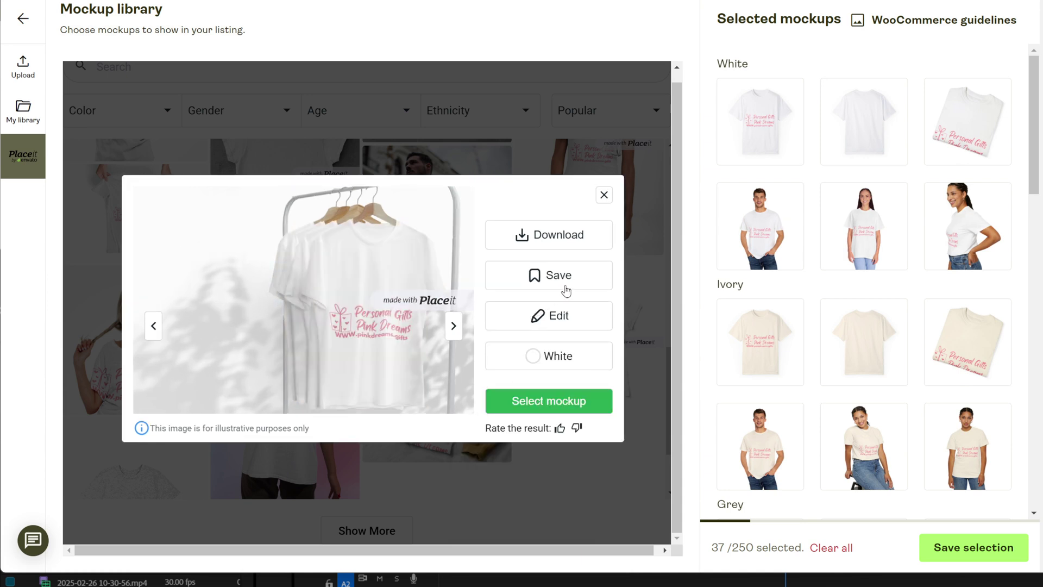
Step: Move the hanger mockup's design higher and save it, then place the Pink Dreams logo on a Bella Canvas tee
click(565, 315)
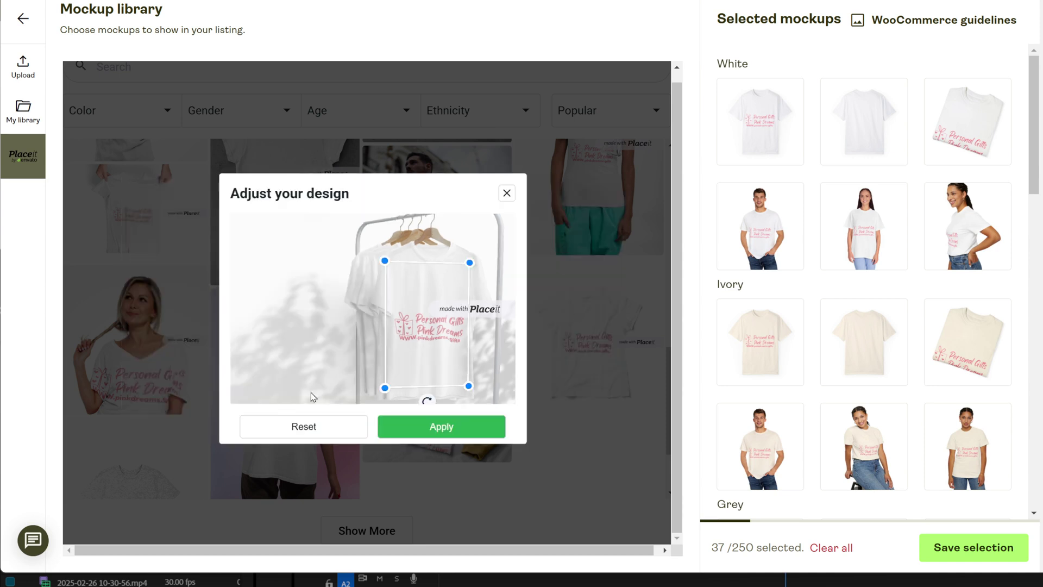
drag(417, 337, 425, 300)
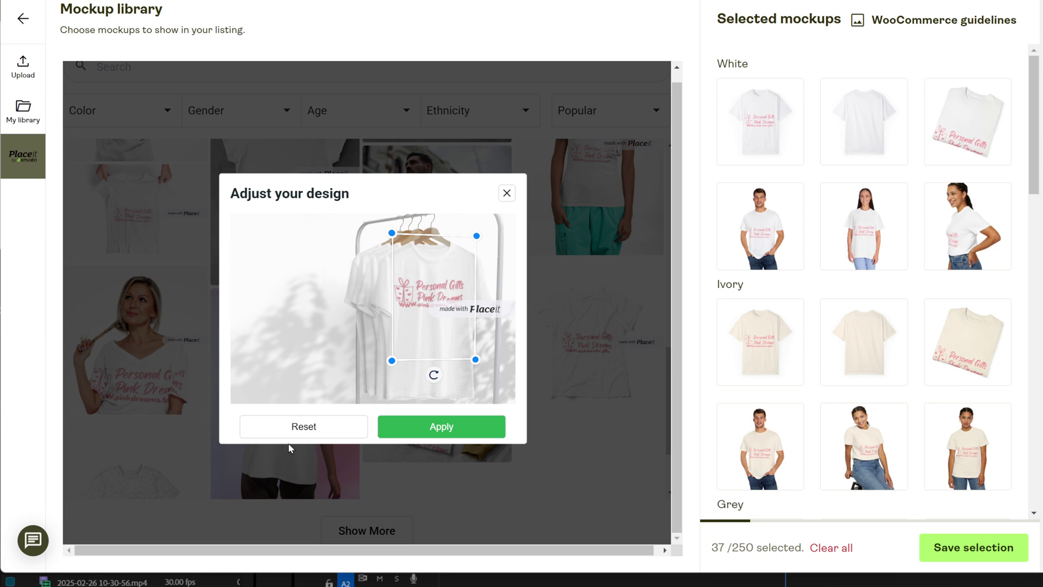
click(428, 426)
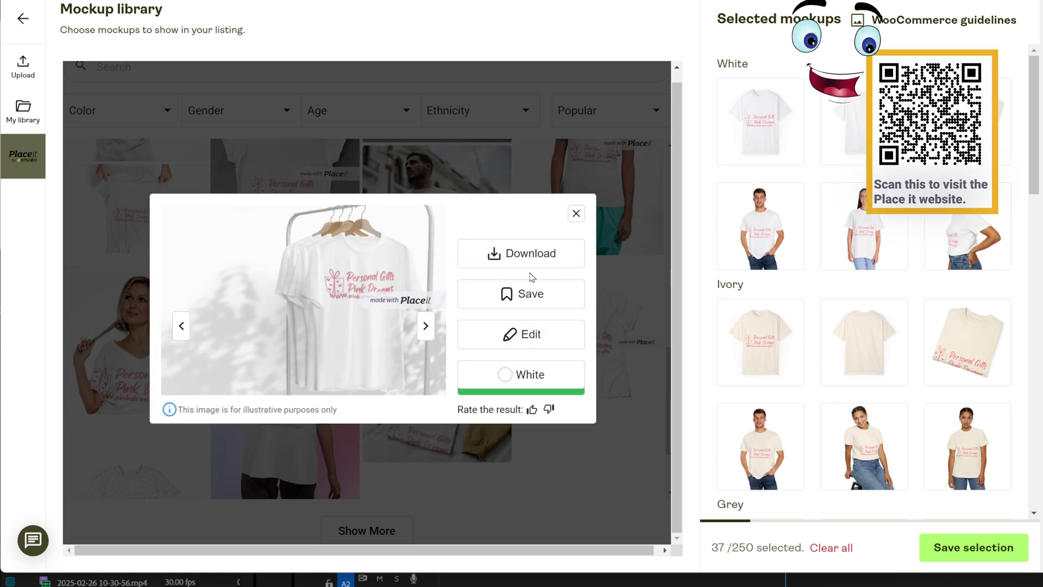
click(535, 302)
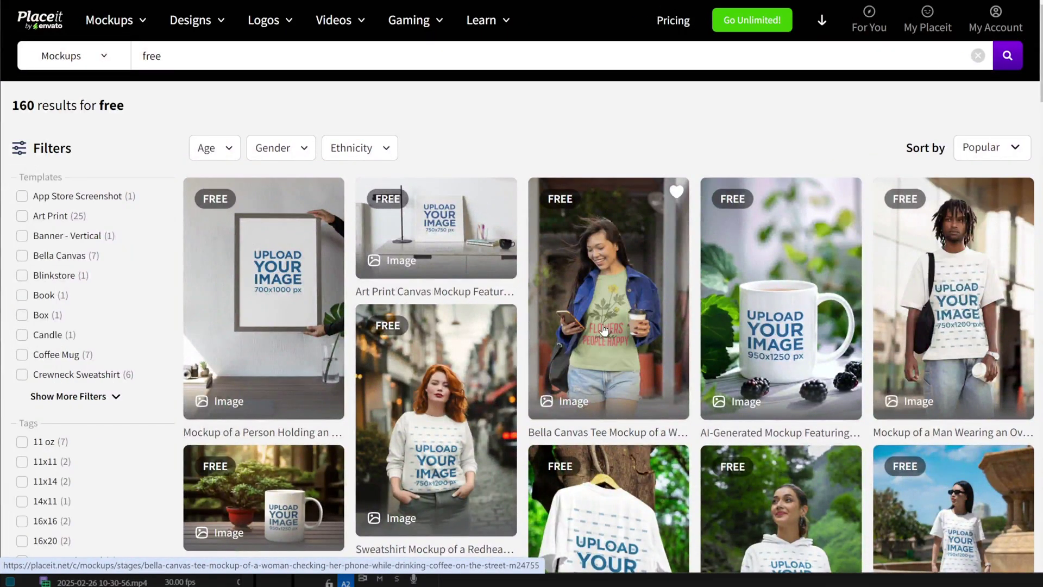
click(604, 330)
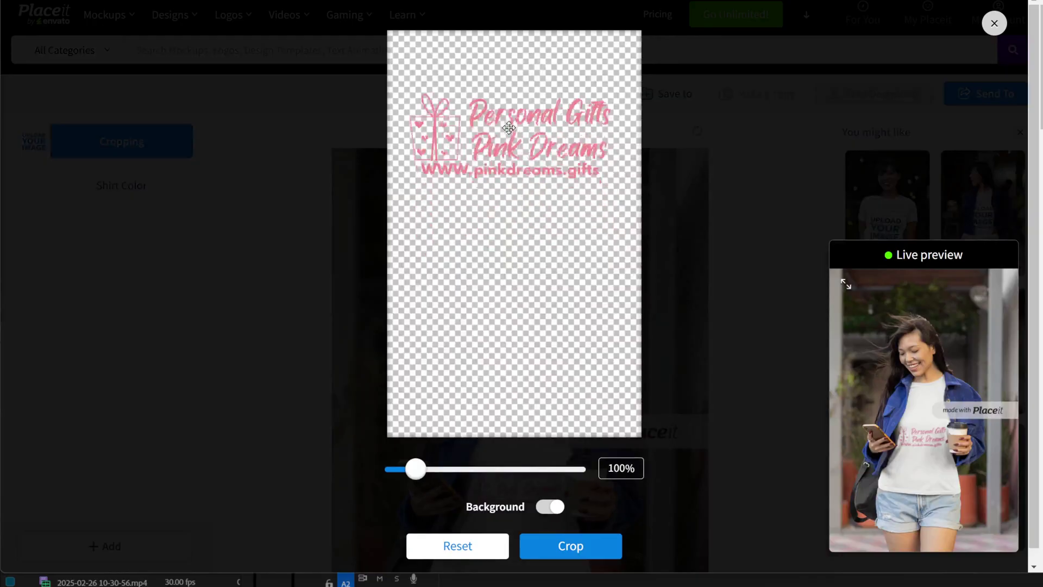
click(570, 545)
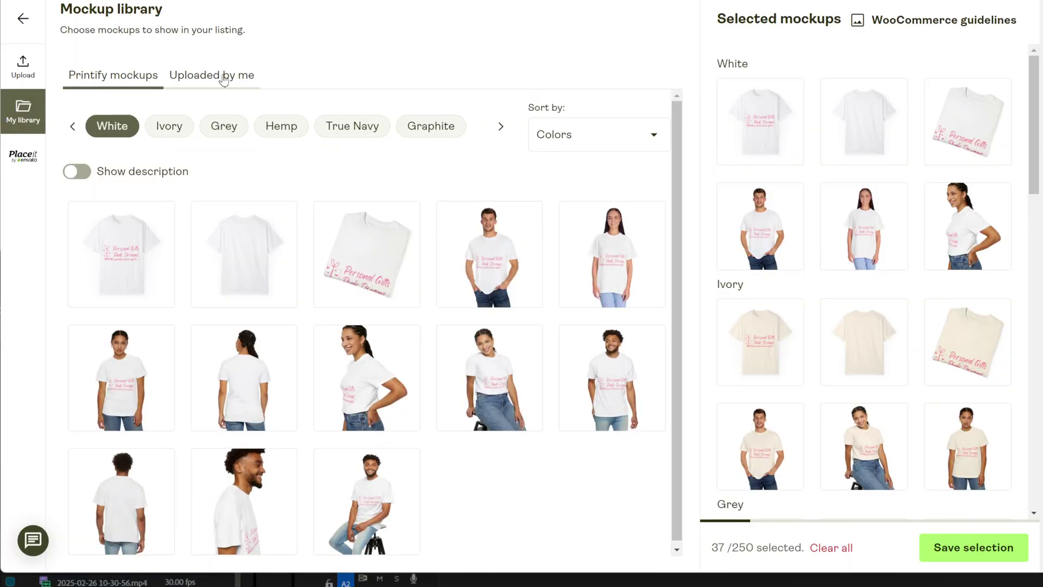
Step: Upload the Bella Canvas mockup PNG from the computer under Uploaded by me
click(223, 76)
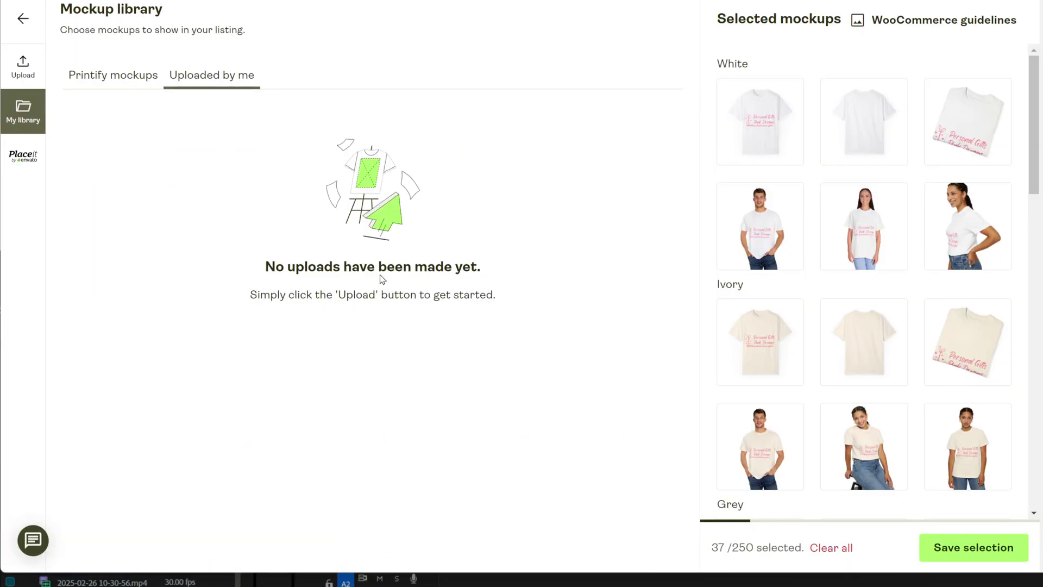
click(23, 66)
click(183, 128)
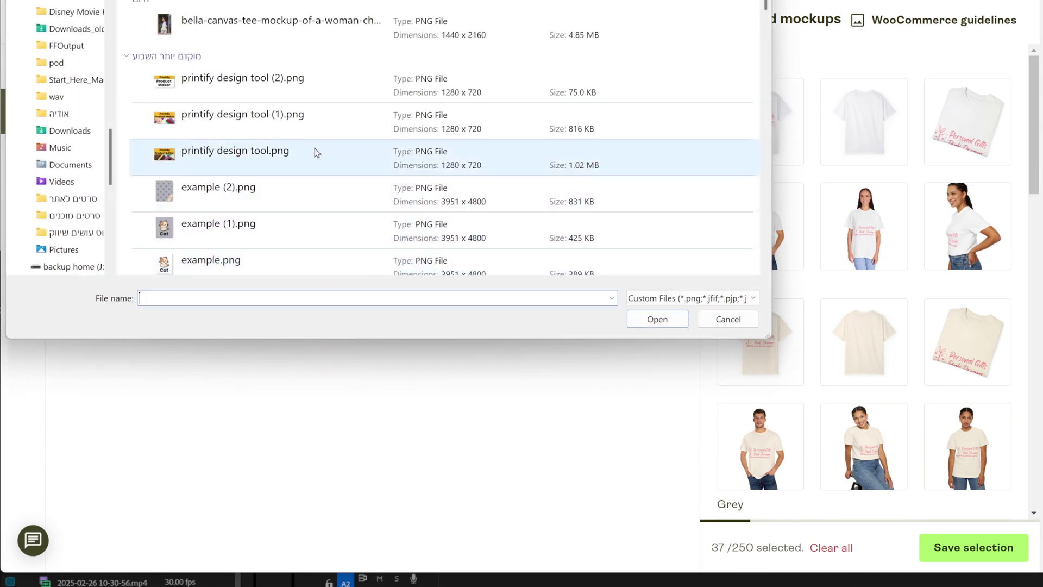
click(228, 31)
click(659, 317)
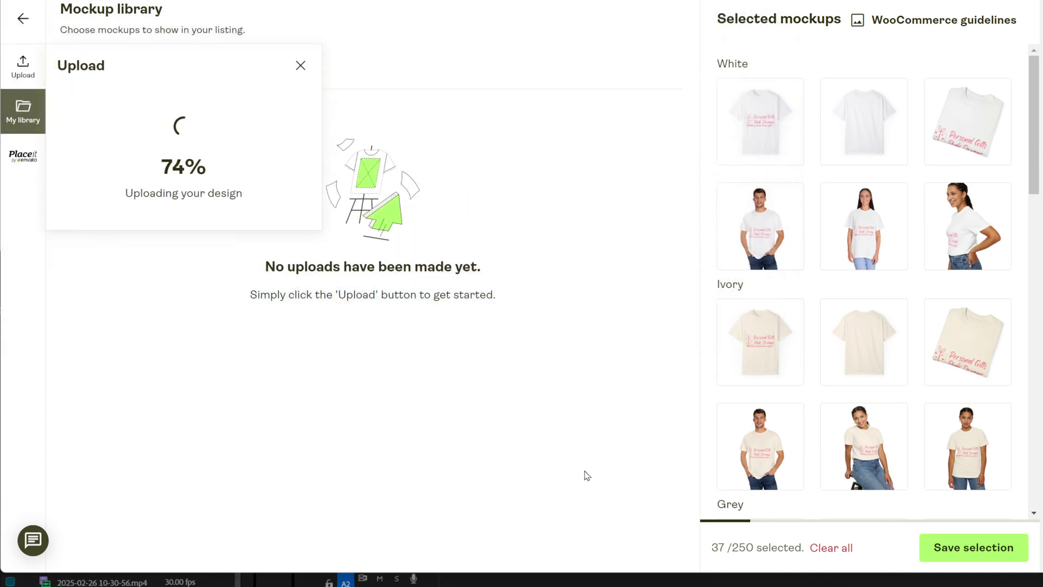
Step: Select the uploaded mockup and save the selection, bringing the total to 38 unlinked mockups
click(149, 249)
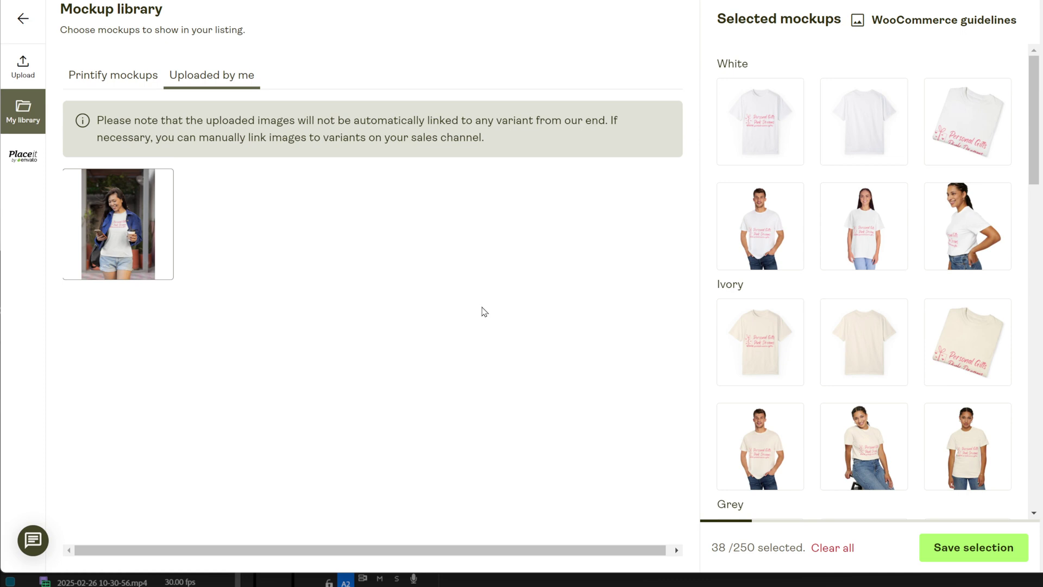
scroll(881, 420, down, 6)
scroll(881, 419, down, 10)
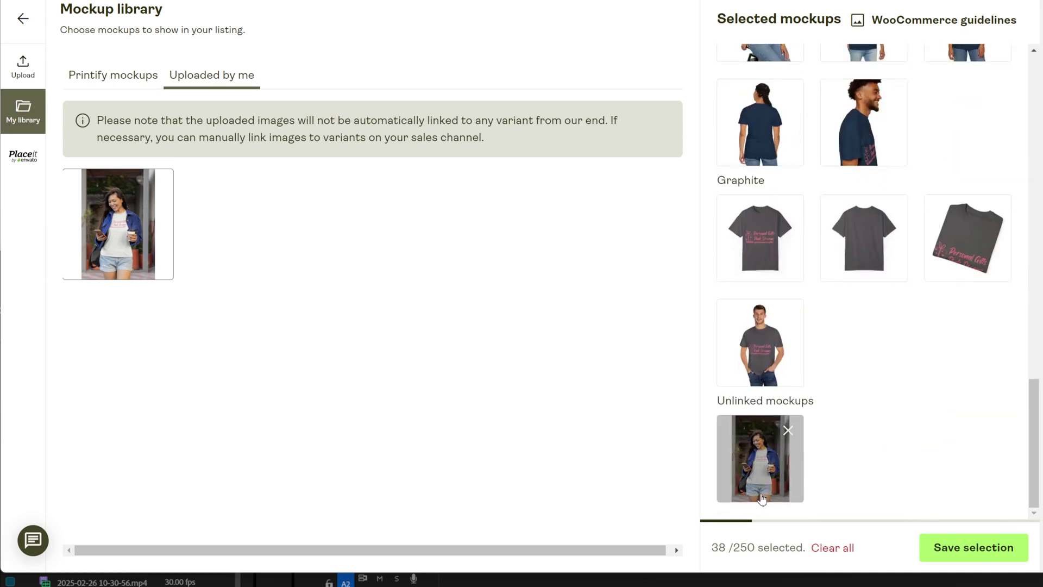
click(956, 552)
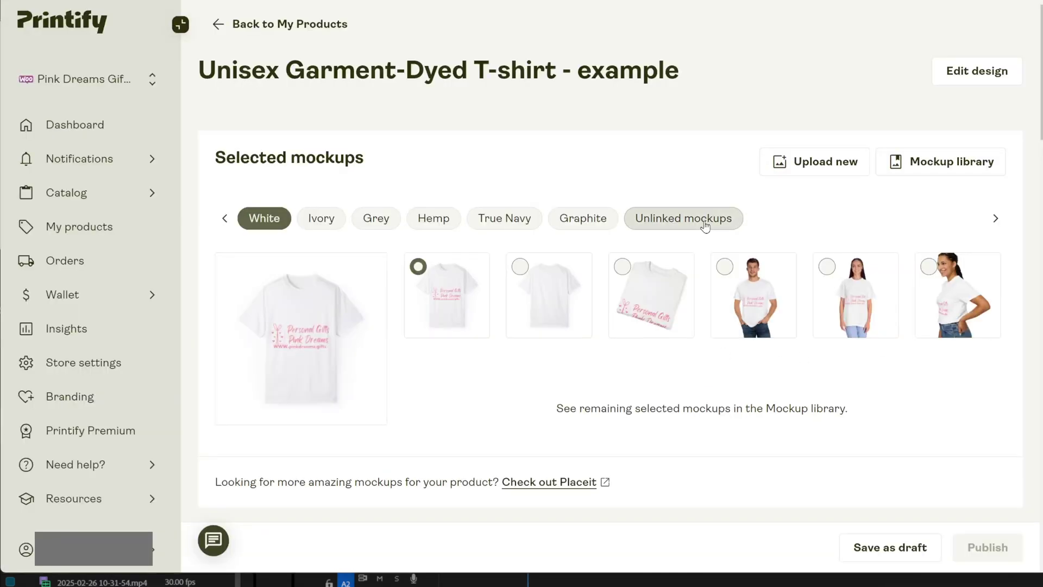
click(683, 218)
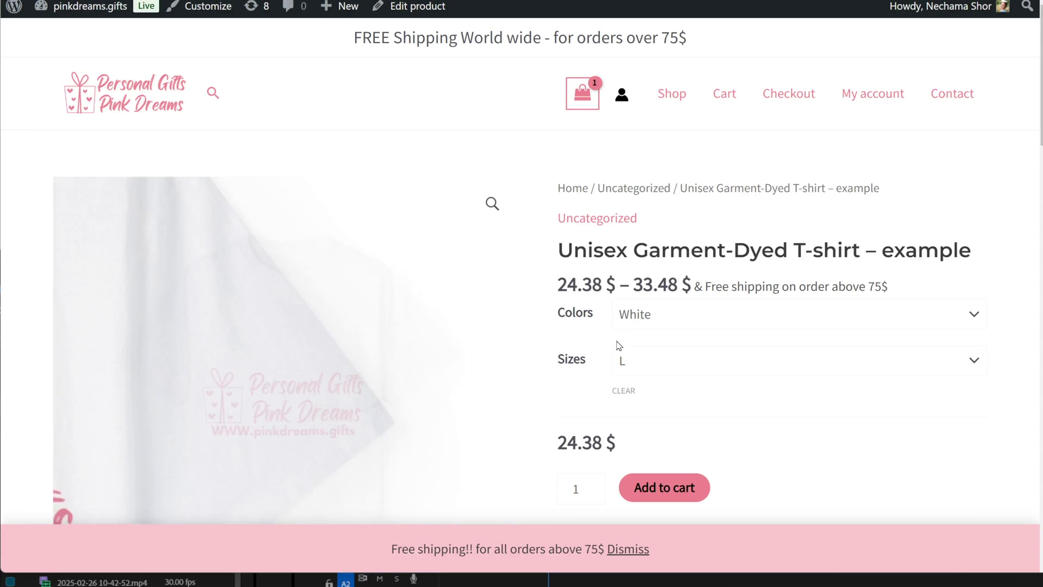
Step: Preview the storefront shirt in the Ivory, Grey, Hemp and True Navy colours
scroll(619, 353, down, 3)
click(793, 172)
click(732, 252)
click(758, 173)
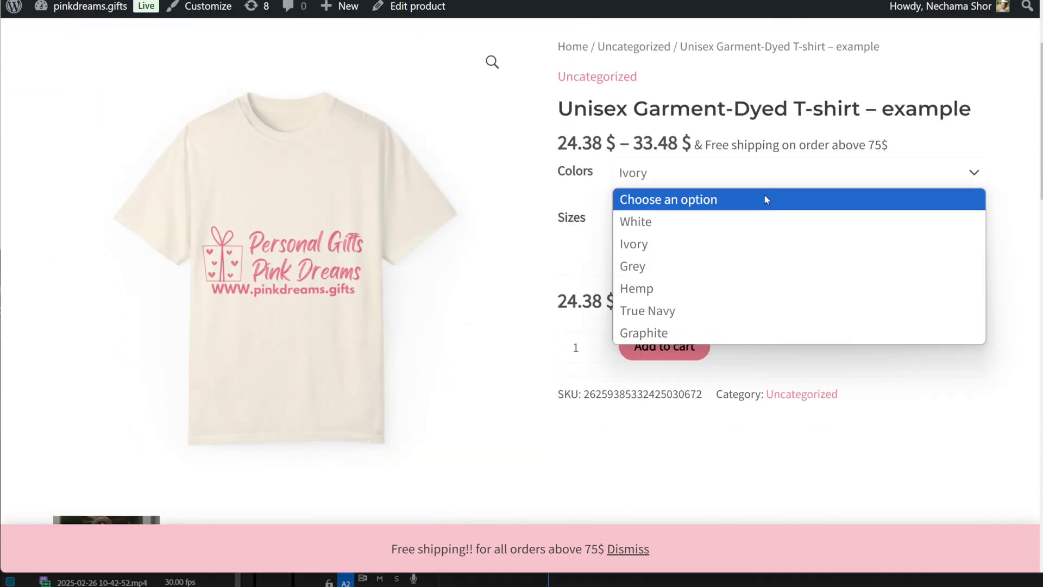
click(760, 266)
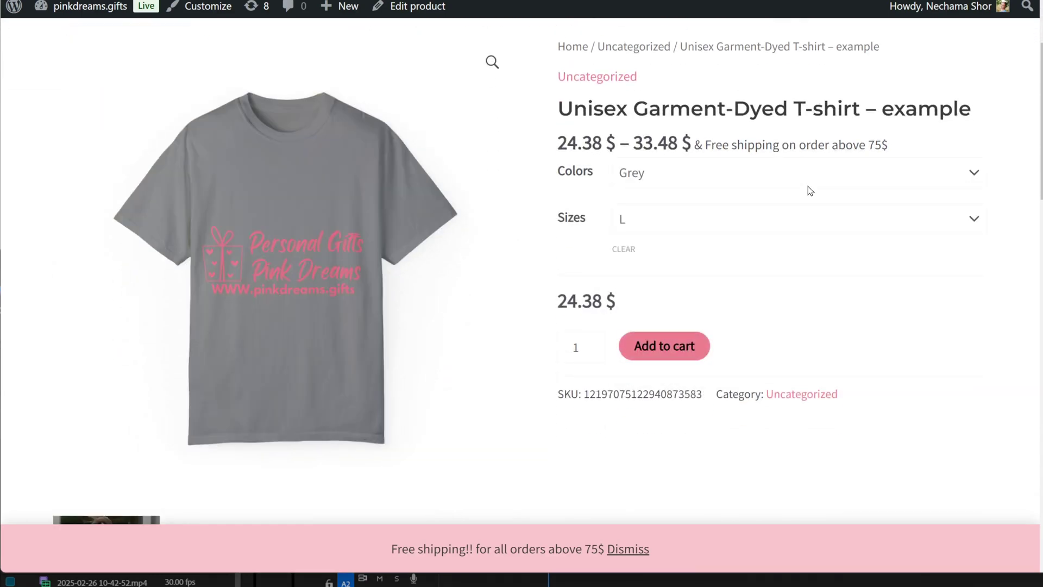
click(803, 185)
click(782, 288)
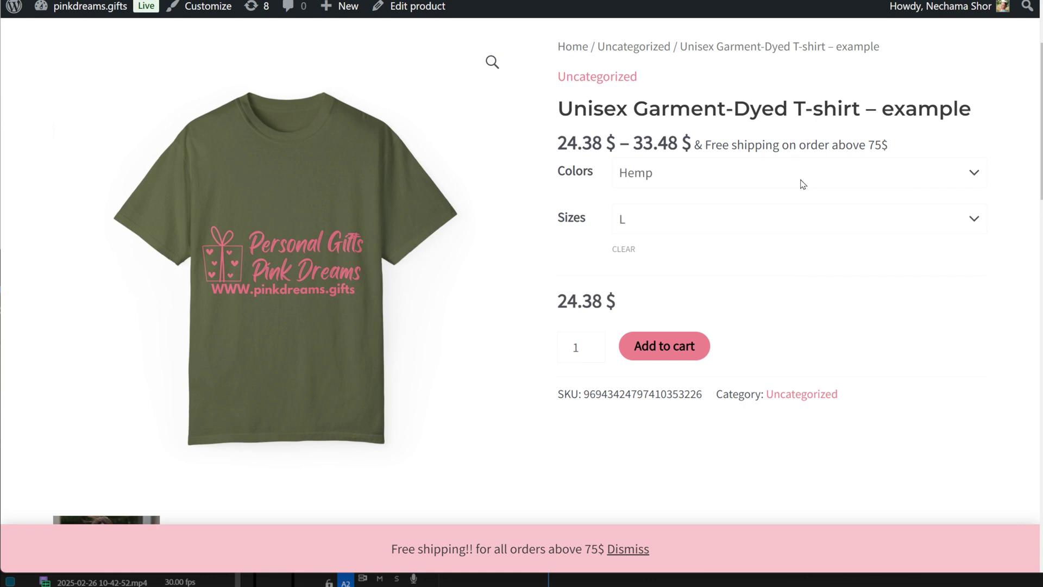
click(798, 184)
click(775, 311)
scroll(651, 338, up, 3)
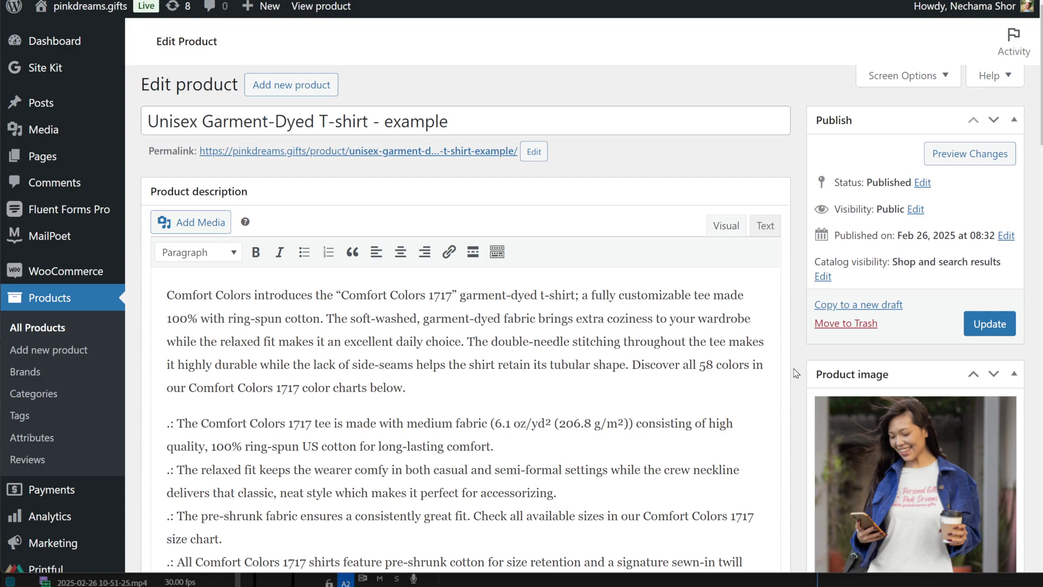
Step: Show the 42 product variations and expand White 4XL variation #323053
scroll(795, 373, down, 15)
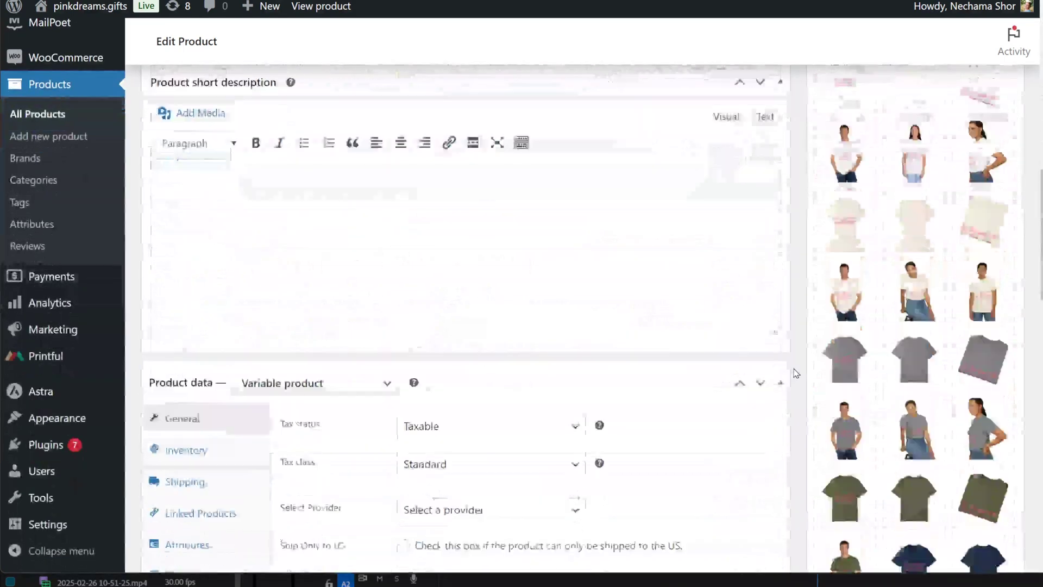
scroll(795, 373, down, 3)
click(188, 411)
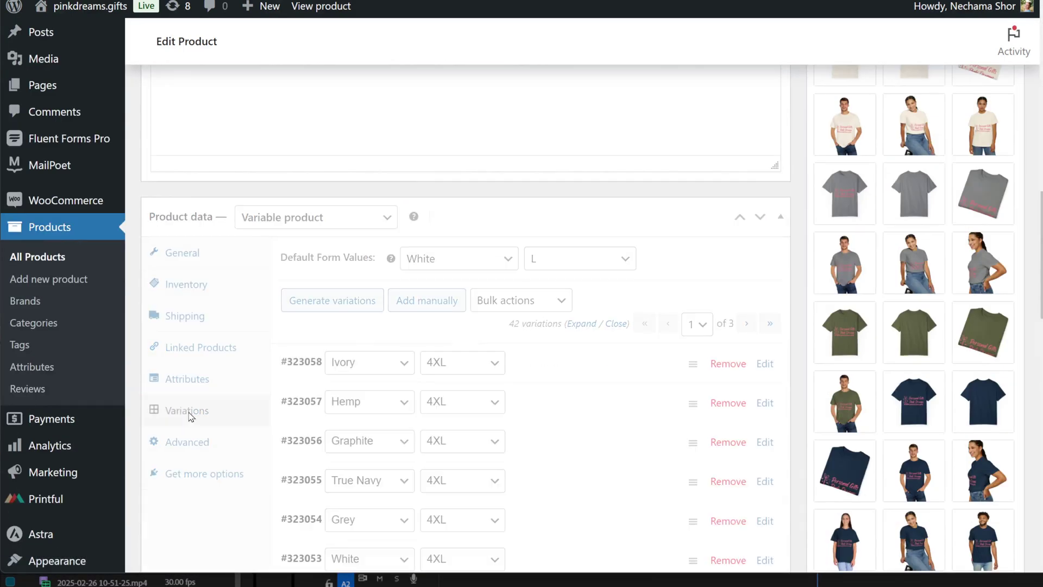
scroll(393, 383, down, 3)
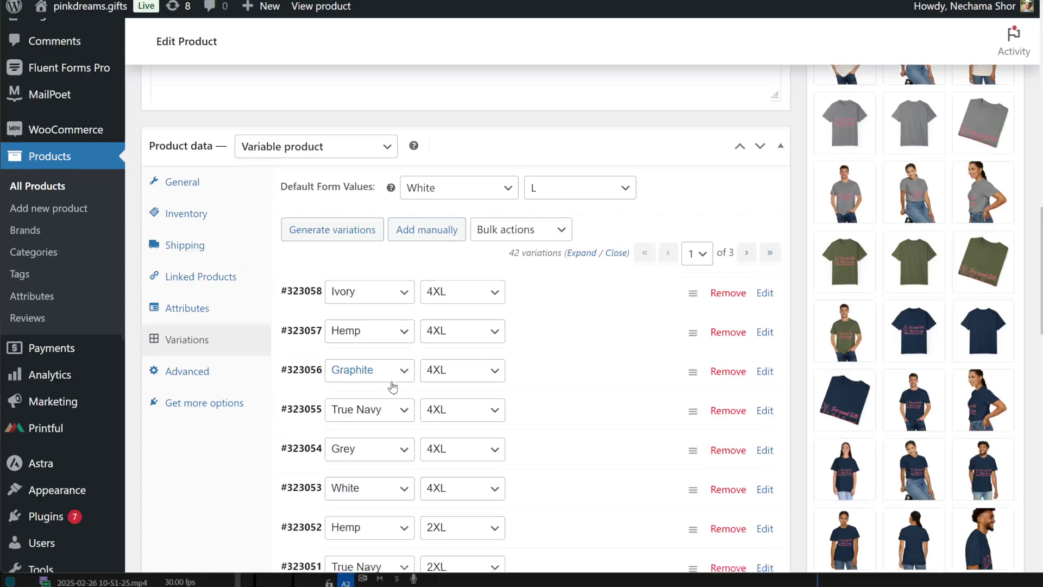
scroll(385, 422, down, 3)
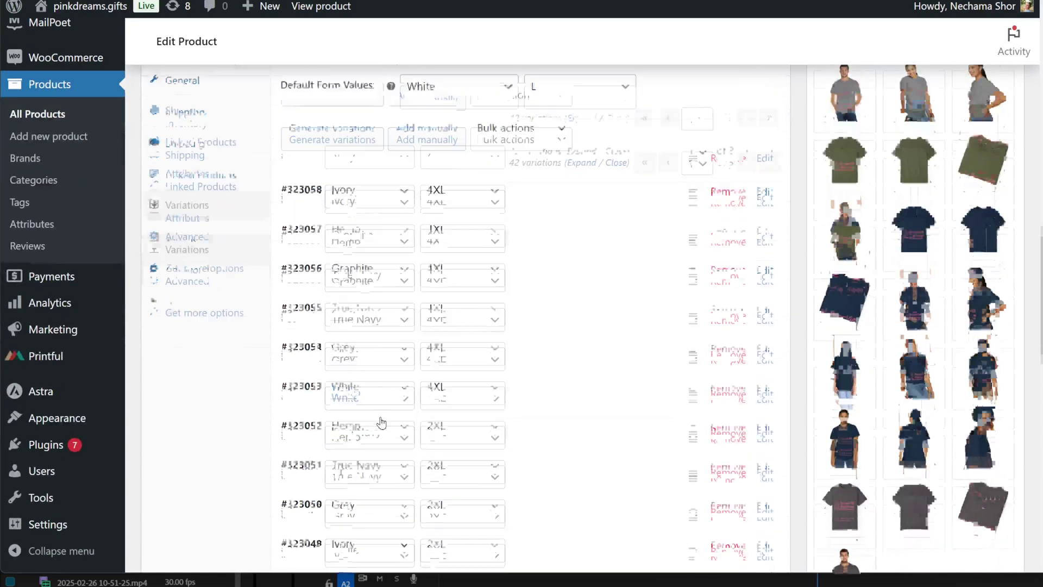
click(765, 277)
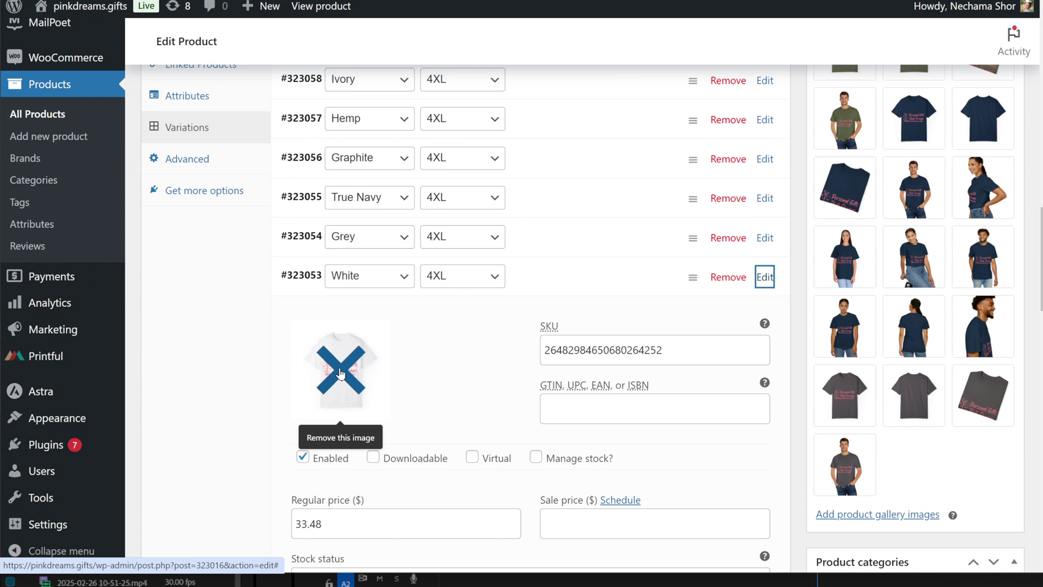
Step: Replace the White 4XL variation image with the jacket lifestyle photo
click(340, 374)
click(340, 373)
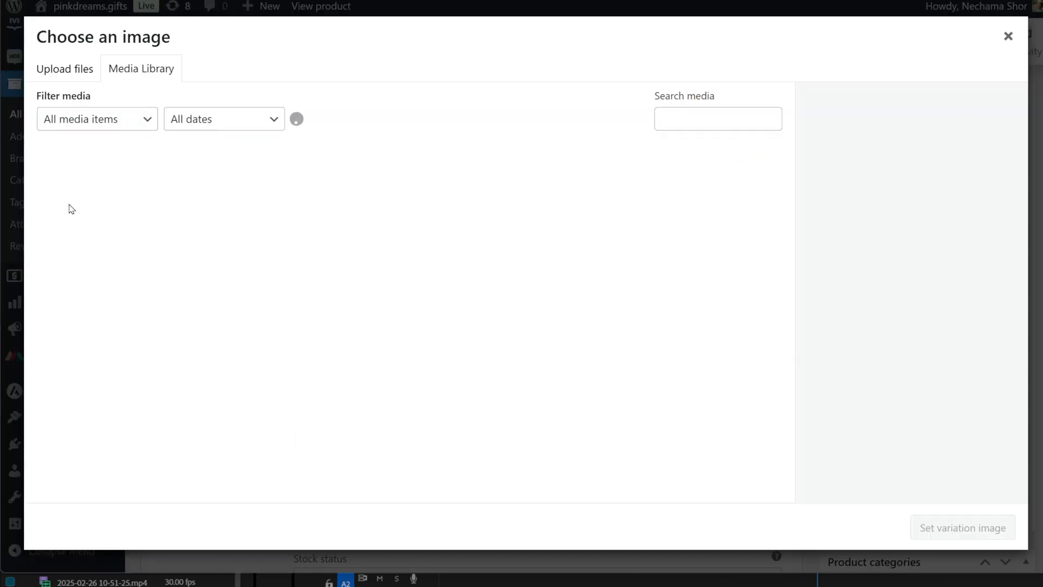
scroll(531, 384, down, 10)
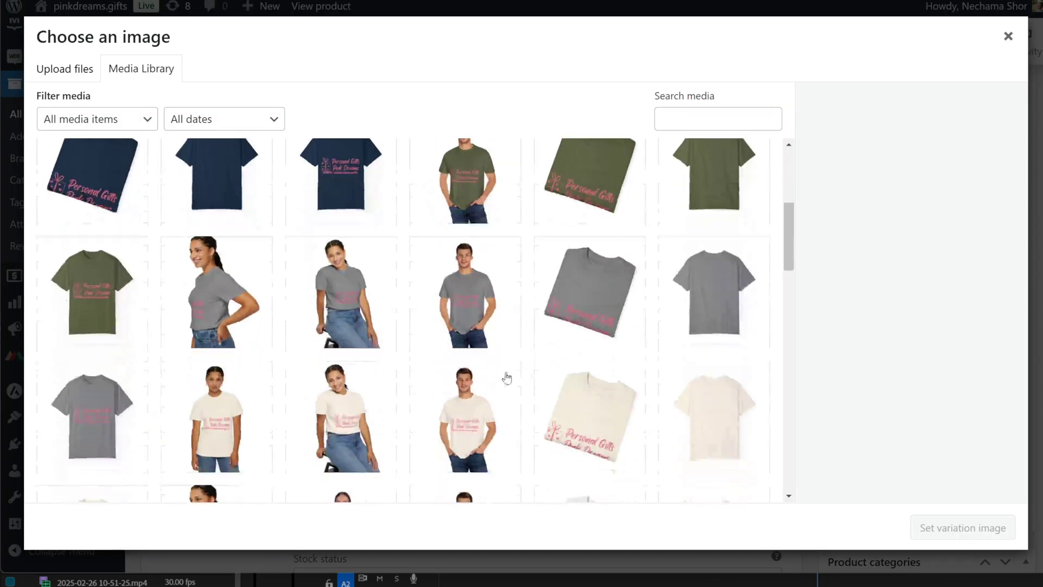
click(228, 395)
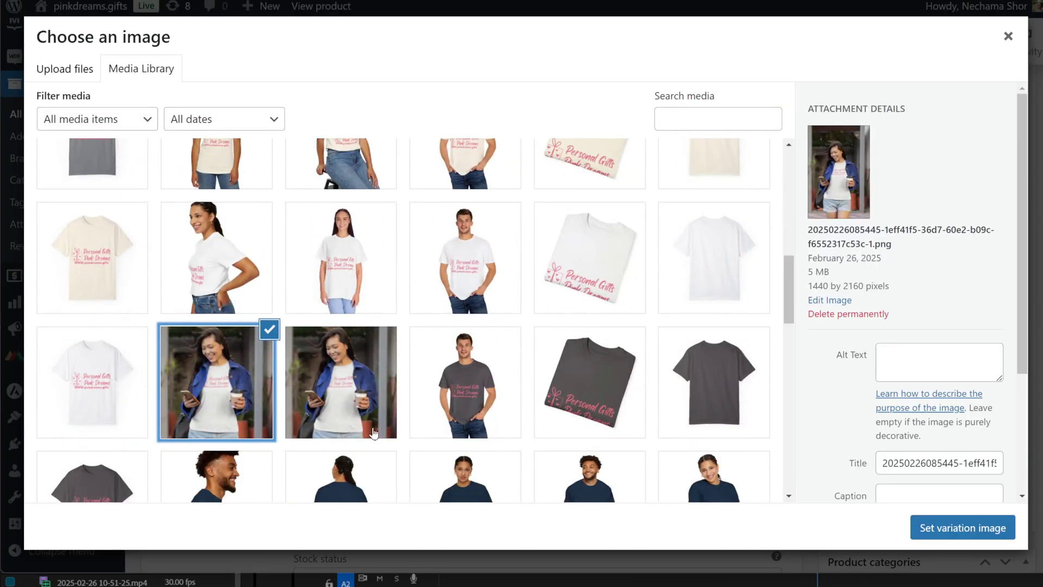
click(929, 519)
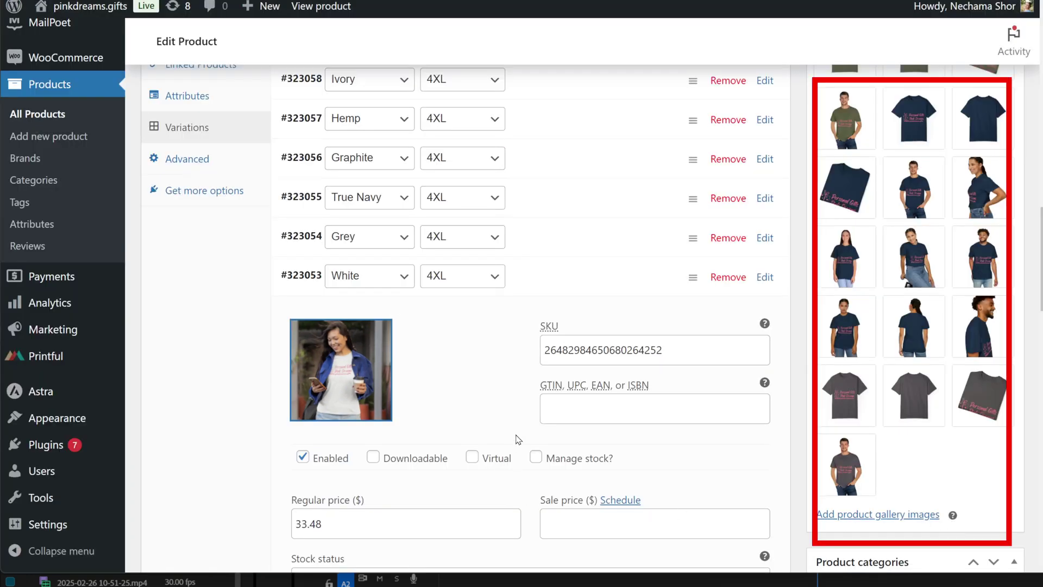
scroll(510, 440, down, 10)
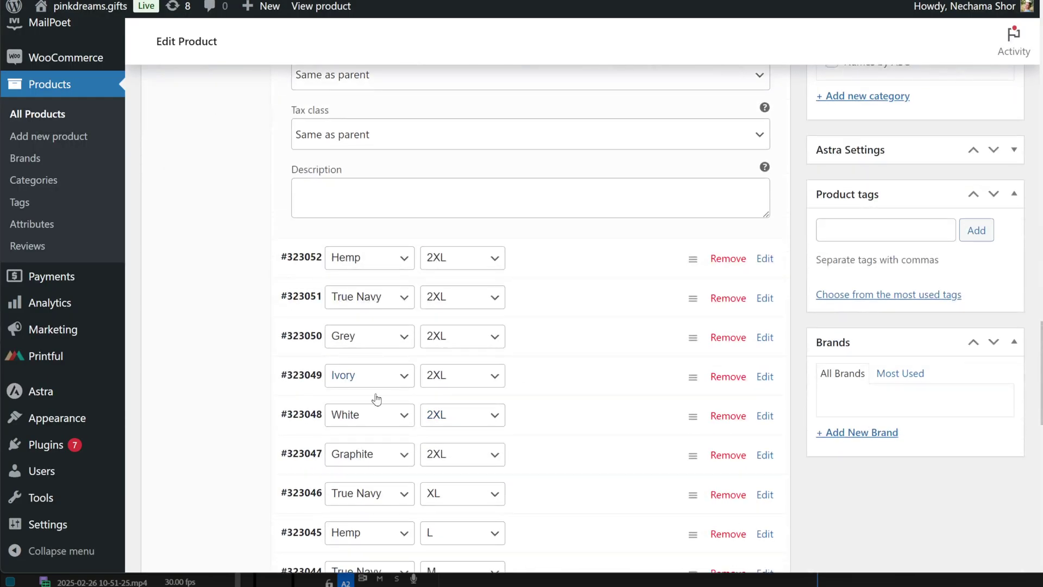
Step: Set the blue-jacket woman photo as White 2XL variation #323048's image
click(766, 415)
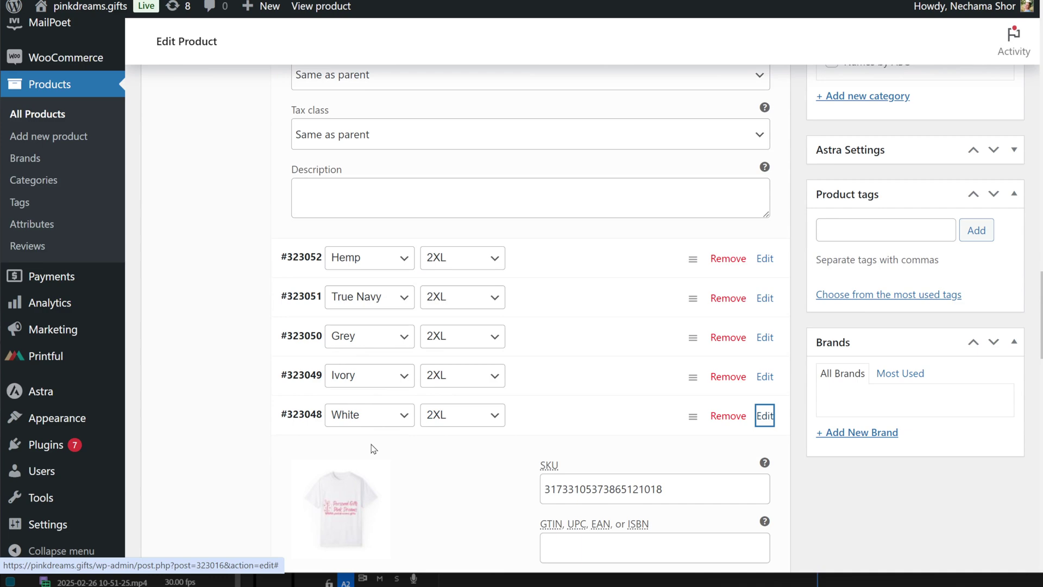
scroll(347, 469, down, 5)
click(341, 222)
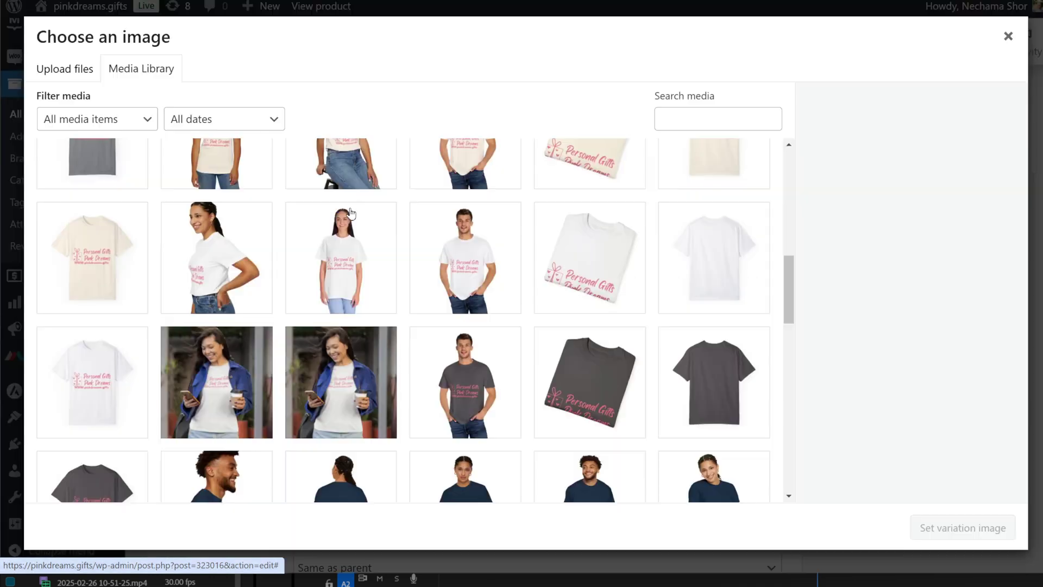
click(318, 379)
click(911, 531)
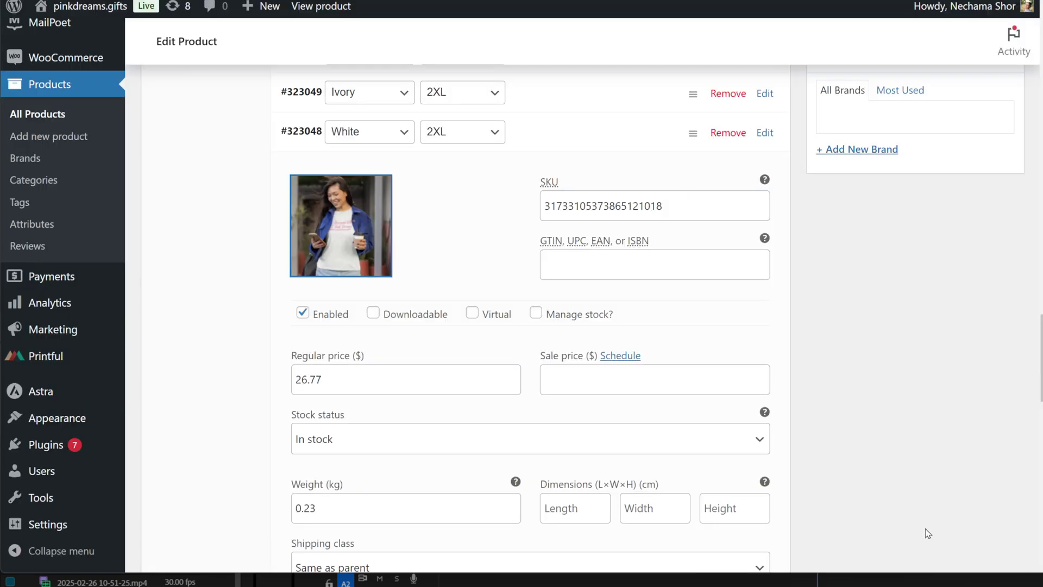
scroll(553, 418, down, 8)
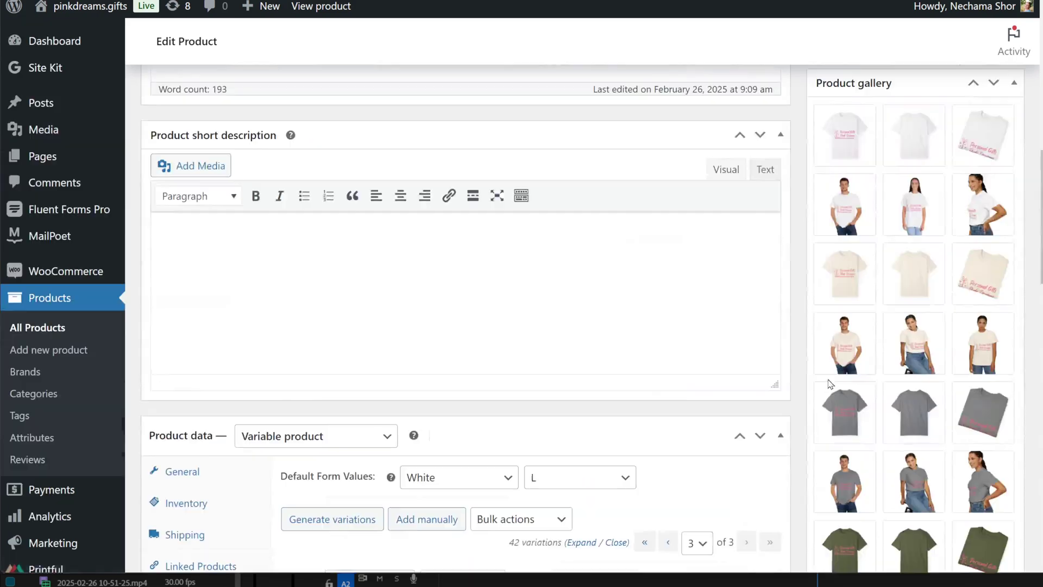
scroll(885, 391, up, 3)
Step: Add the blue-jacket woman photo from the Media Library to the product gallery
scroll(885, 391, down, 10)
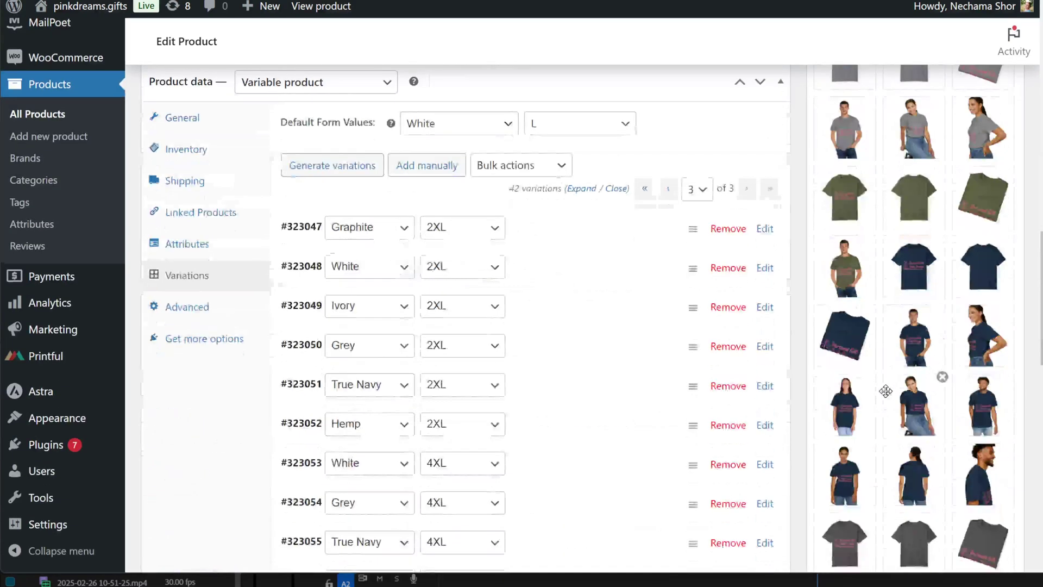
scroll(885, 391, down, 6)
click(874, 309)
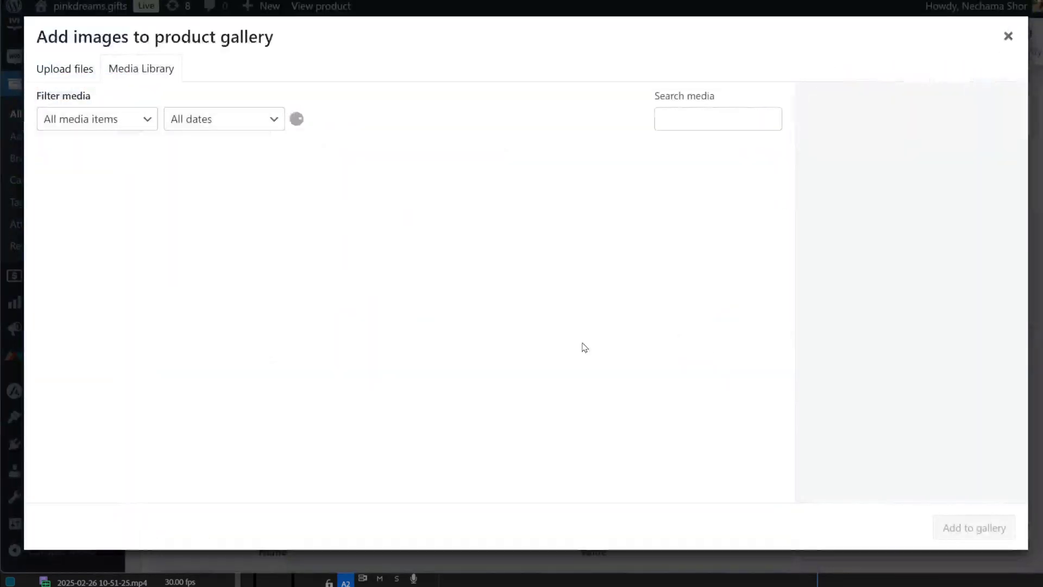
scroll(304, 359, down, 5)
scroll(304, 359, down, 5)
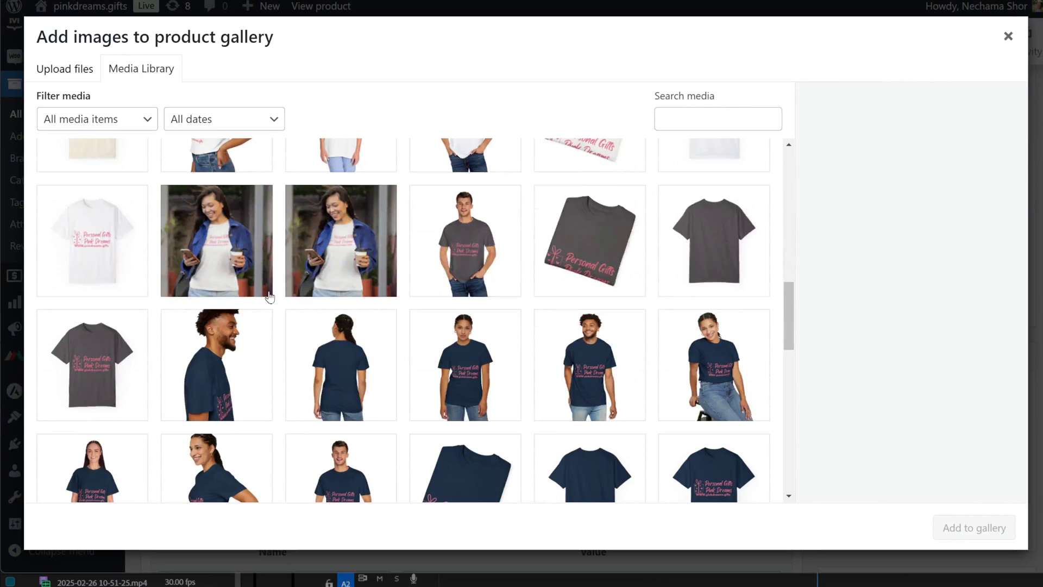
click(266, 288)
click(965, 535)
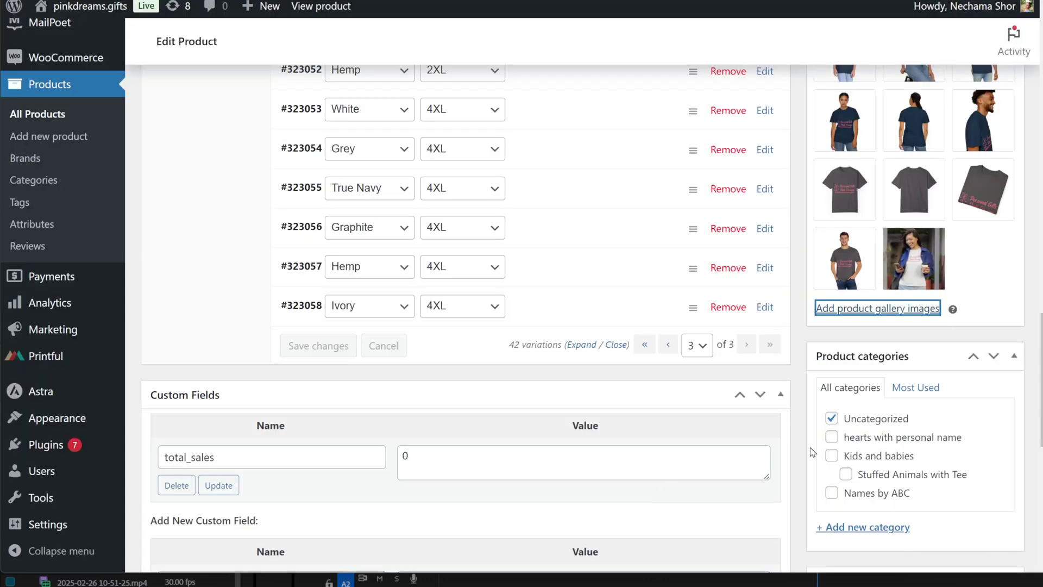
scroll(812, 451, up, 5)
Step: Drag the blue-jacket woman photo into the first slot of the product gallery
drag(914, 537, 831, 146)
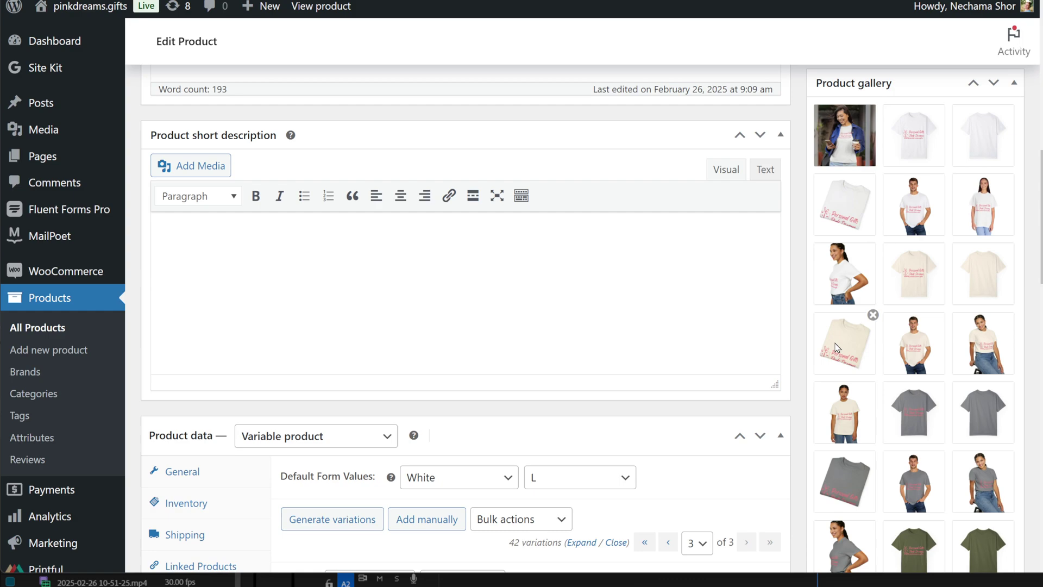
scroll(859, 348, down, 15)
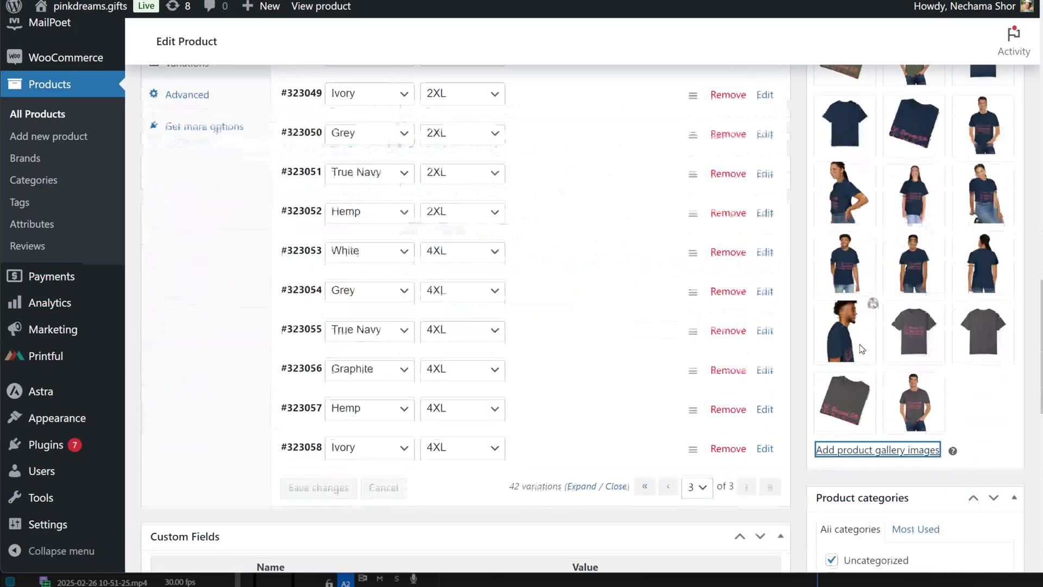
scroll(861, 348, up, 15)
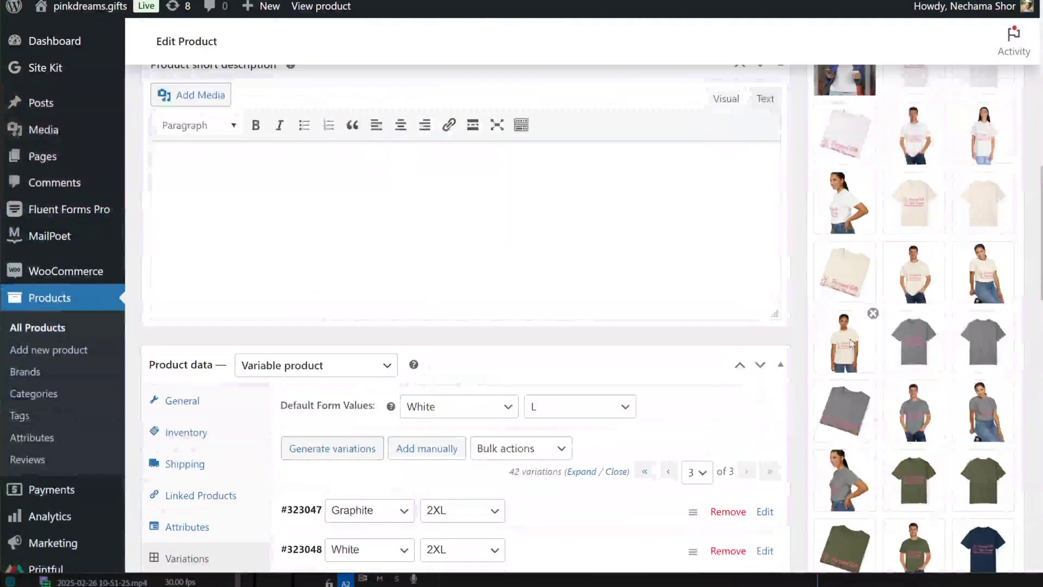
scroll(846, 341, down, 3)
scroll(845, 341, up, 5)
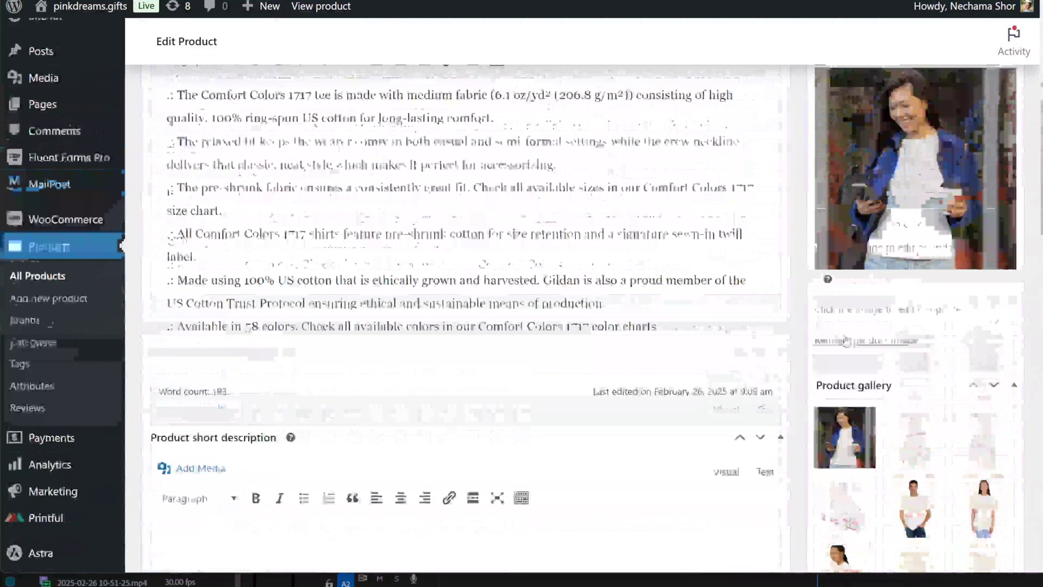
scroll(846, 340, down, 4)
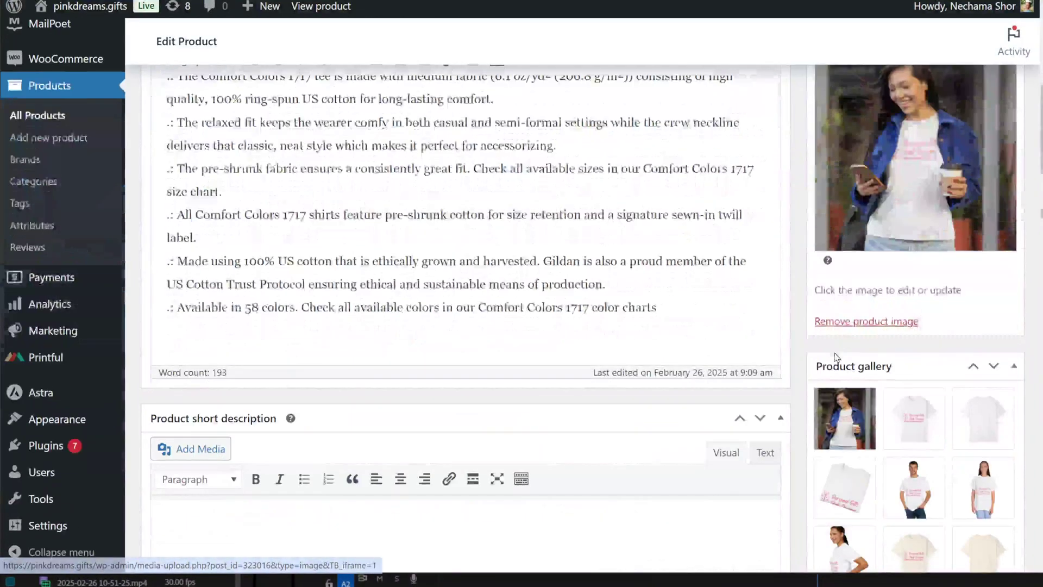
drag(852, 430, 904, 430)
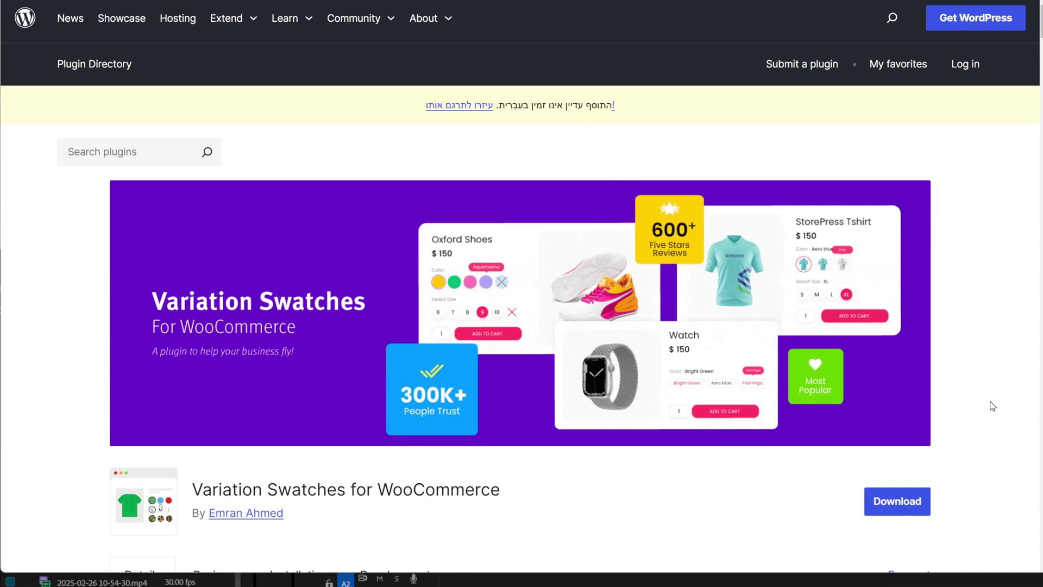
scroll(992, 406, down, 8)
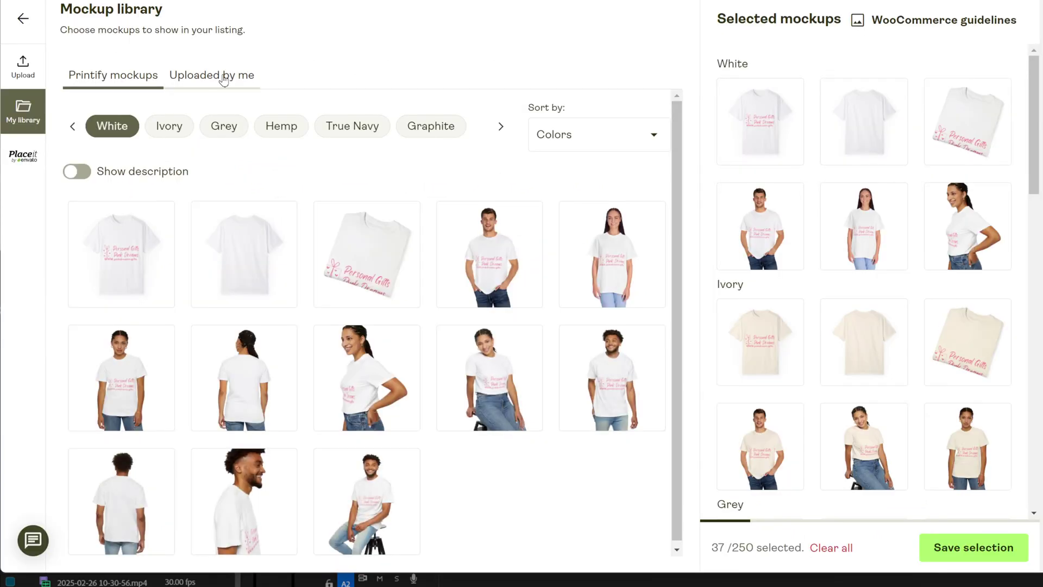
Step: Open Uploaded by me's upload options and switch to the Placeit tab
click(250, 74)
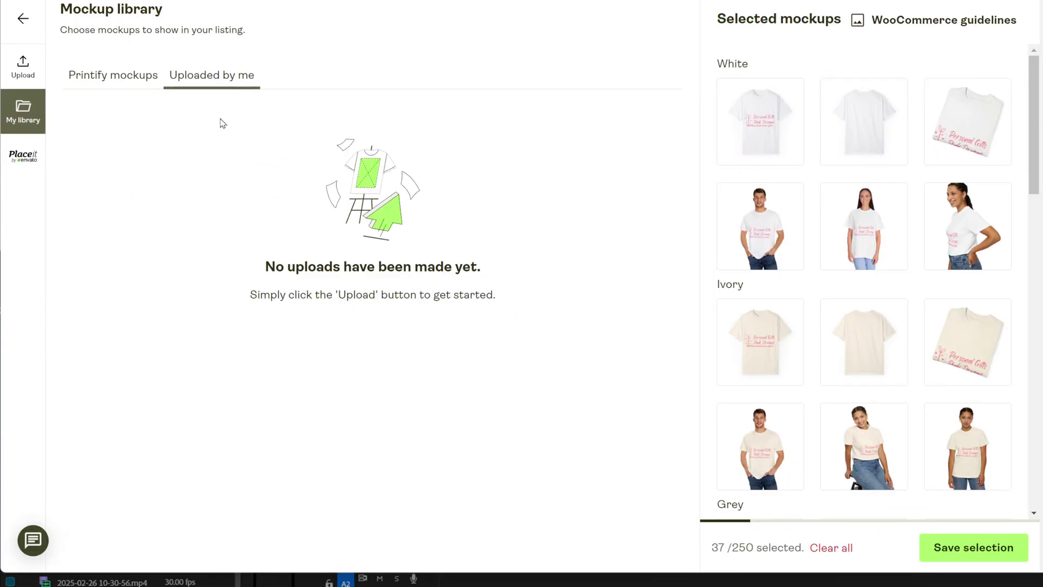
click(23, 66)
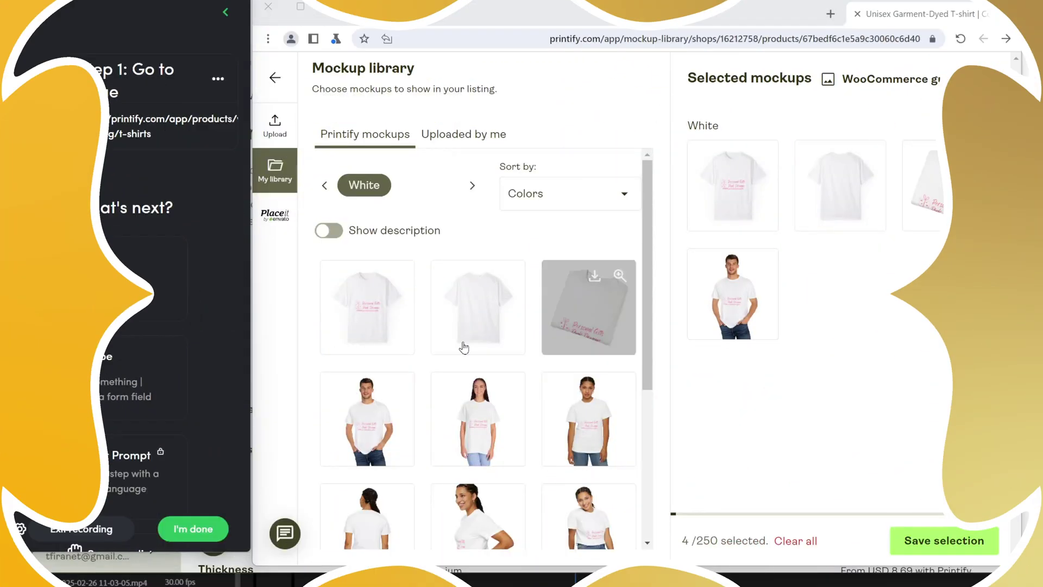
click(116, 271)
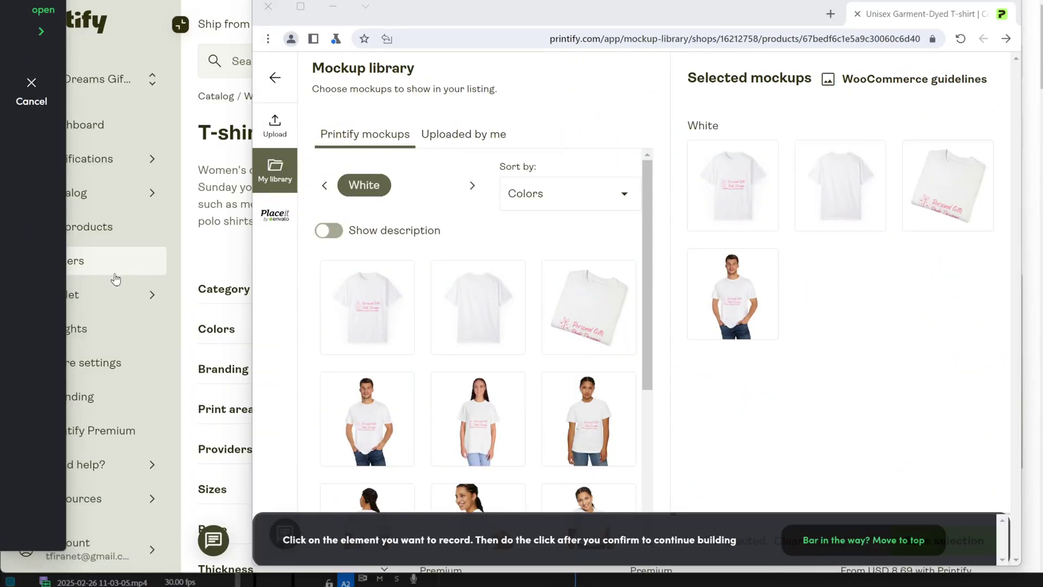
click(279, 224)
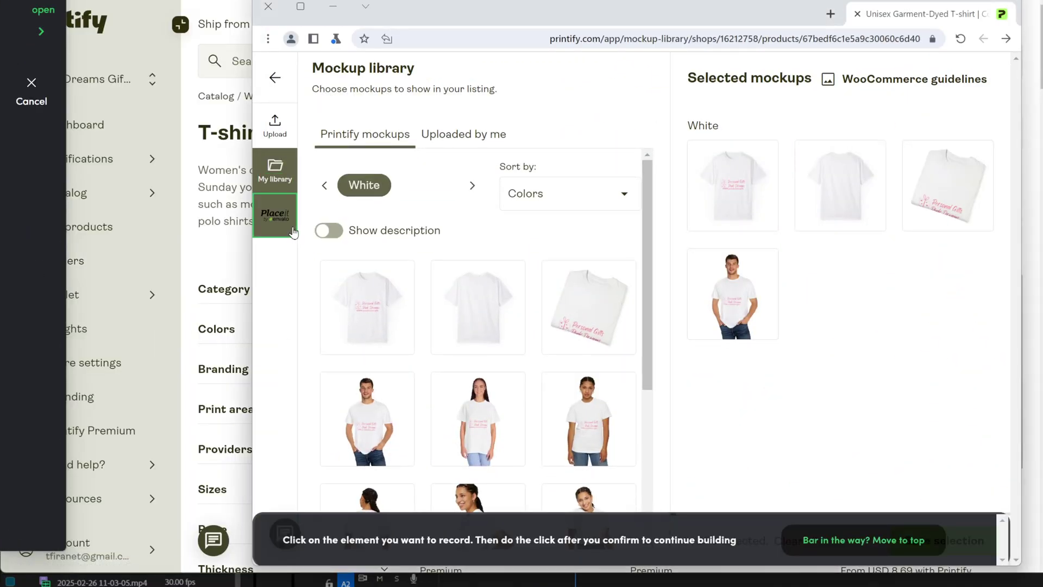
click(651, 453)
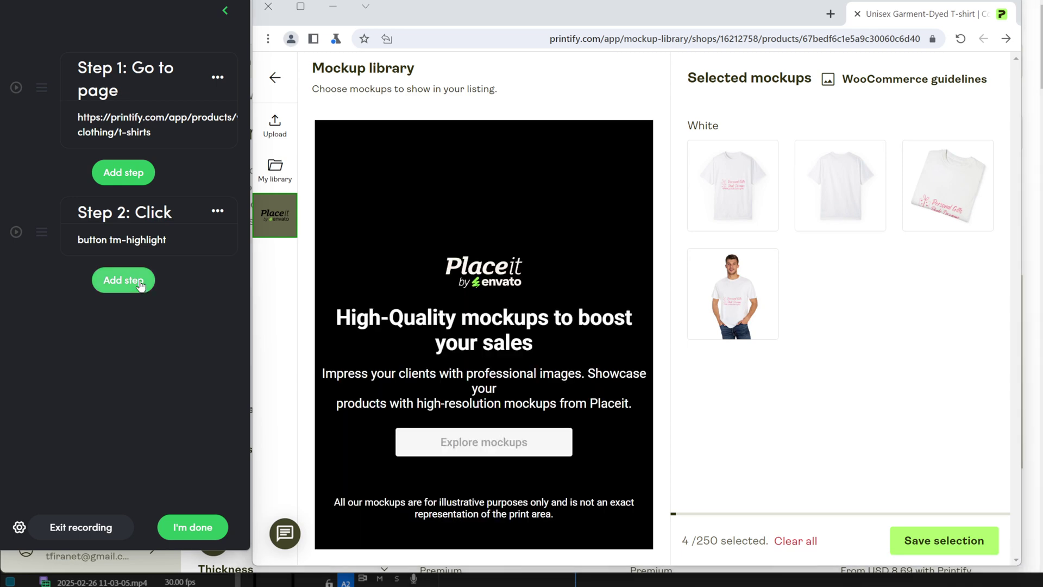
Step: Load Placeit's mockup grid with Explore mockups
click(140, 284)
click(119, 130)
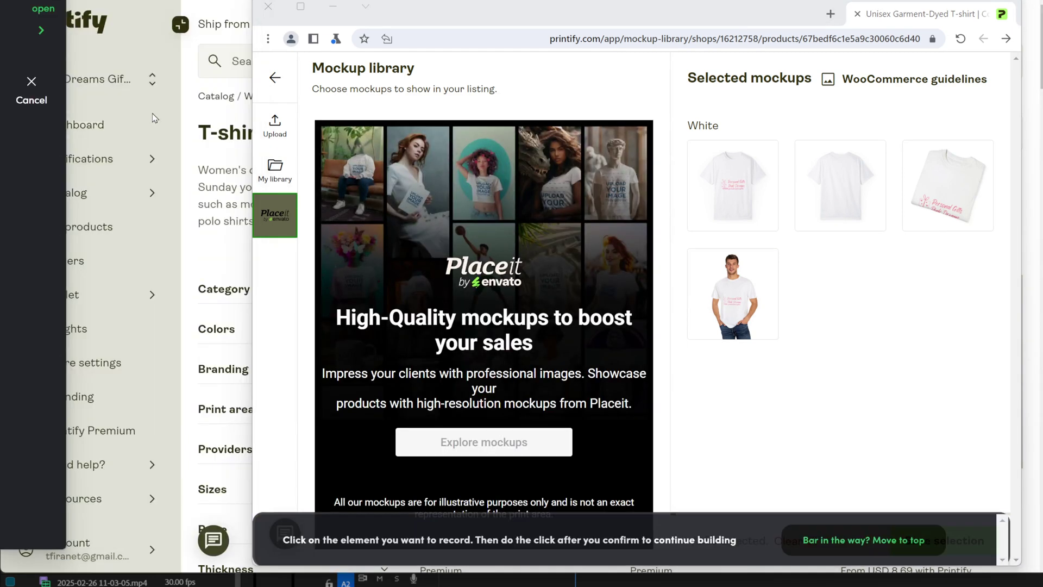
click(569, 449)
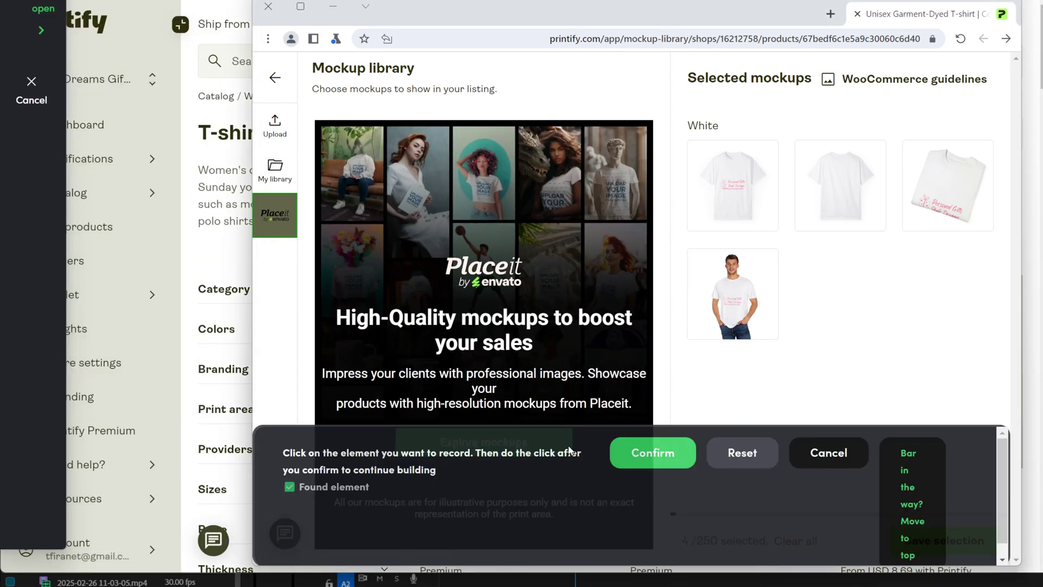
click(655, 455)
click(521, 443)
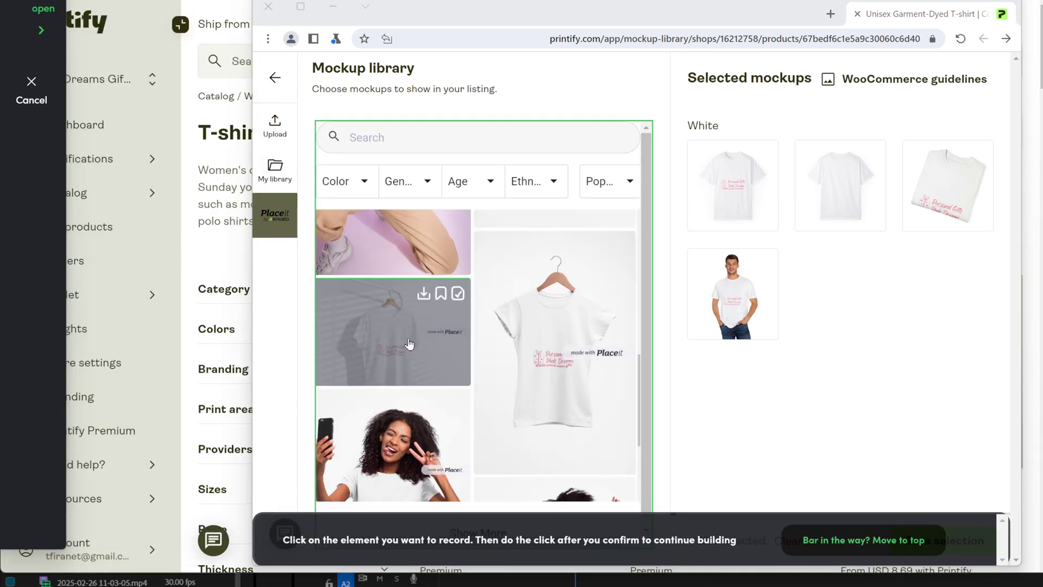
click(409, 344)
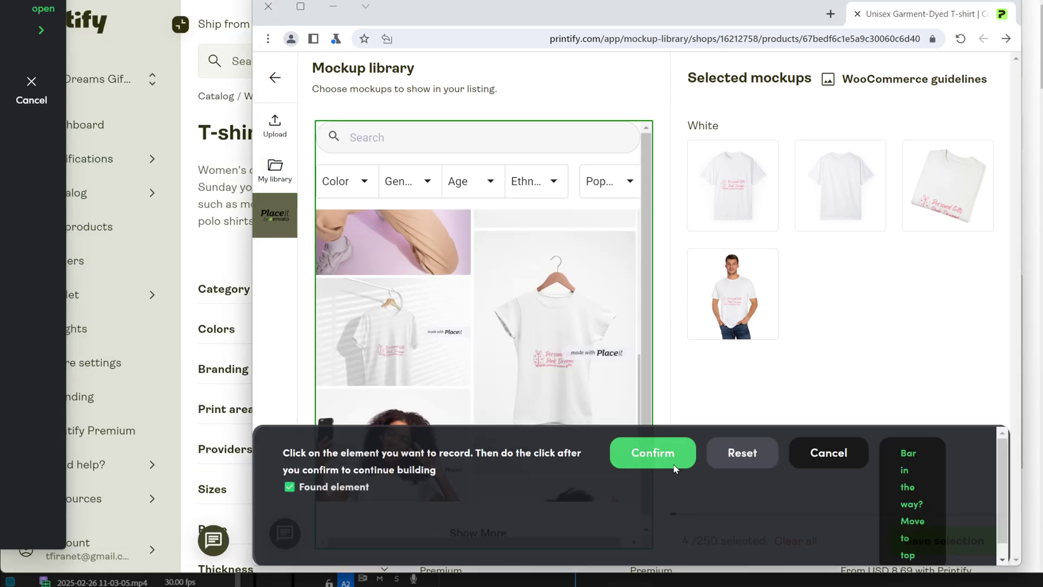